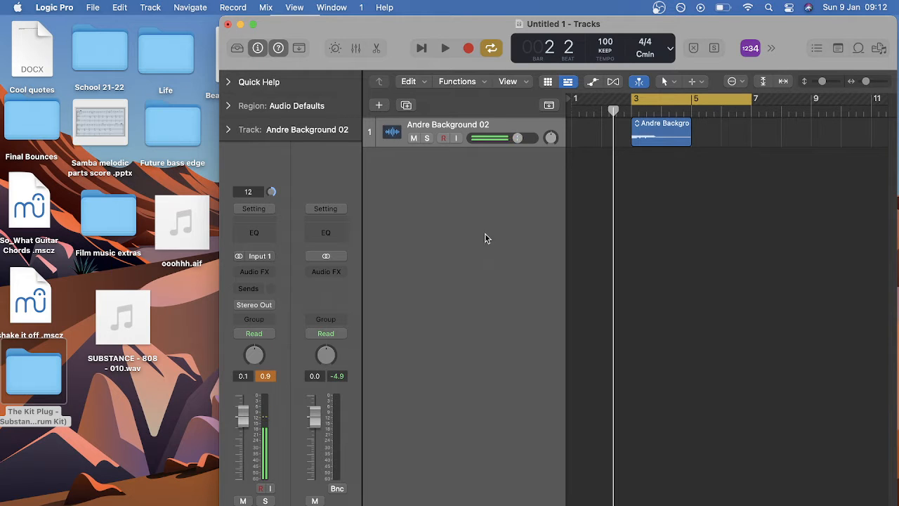
# Move the SUBSTANCE - 808 - 010.wav file slightly on the desktop and select ooohhh.aif
pyautogui.moveTo(121, 318)
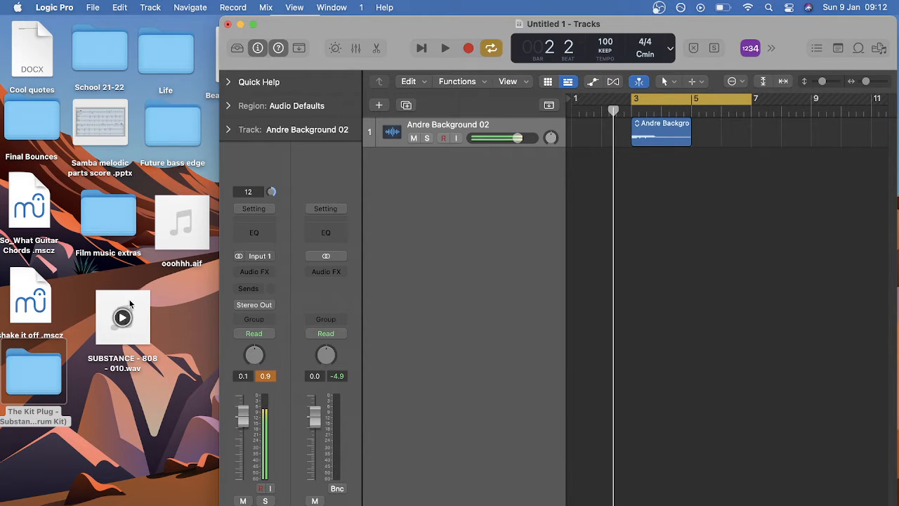
pyautogui.moveTo(130, 303); pyautogui.dragTo(114, 287)
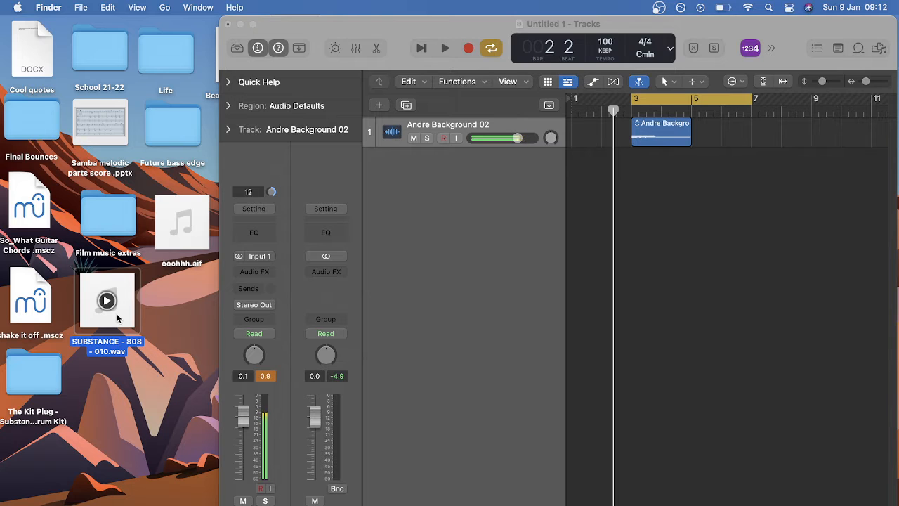
pyautogui.click(183, 223)
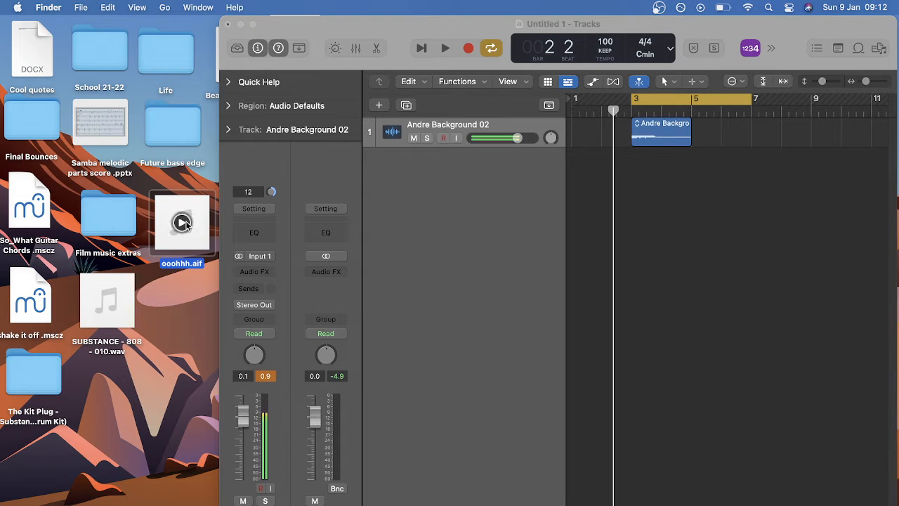
# Select the audio region at bar 3 and look at the bounce settings without exporting
pyautogui.click(706, 176)
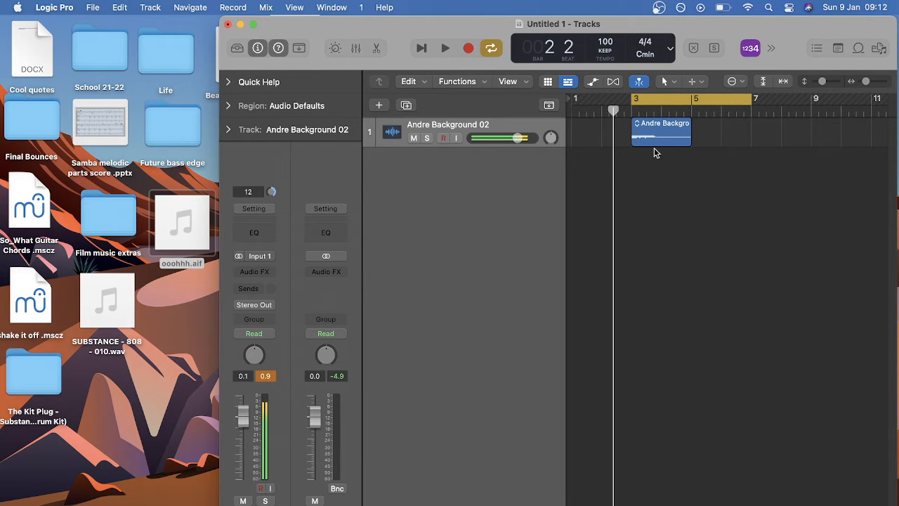
pyautogui.click(658, 139)
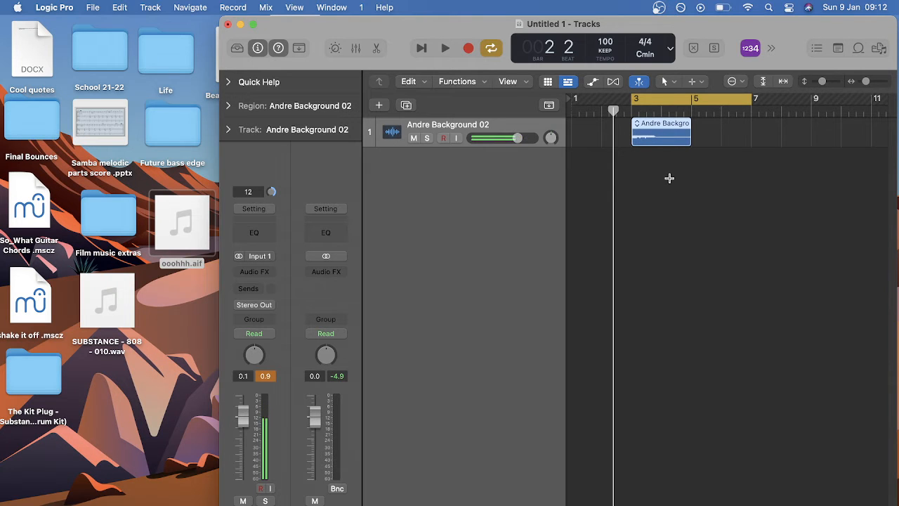
pyautogui.press('super+b')
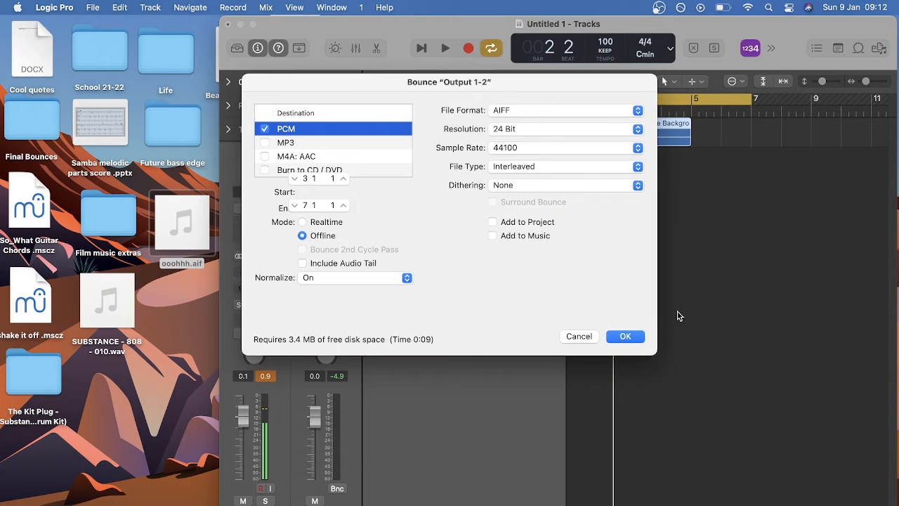
pyautogui.click(578, 336)
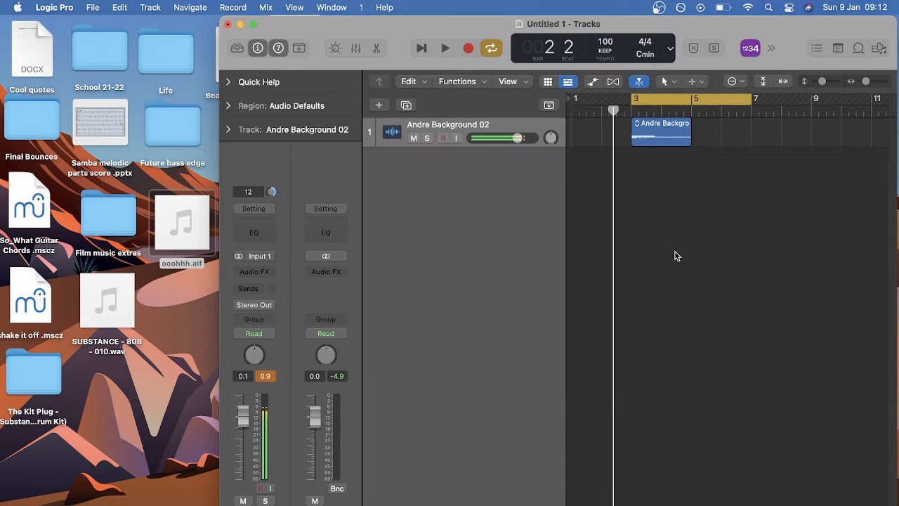
pyautogui.click(258, 48)
pyautogui.click(257, 48)
pyautogui.click(257, 49)
pyautogui.click(258, 48)
# Add a Classic Electric Piano software instrument track and play a few notes on it with Musical Typing
pyautogui.click(379, 107)
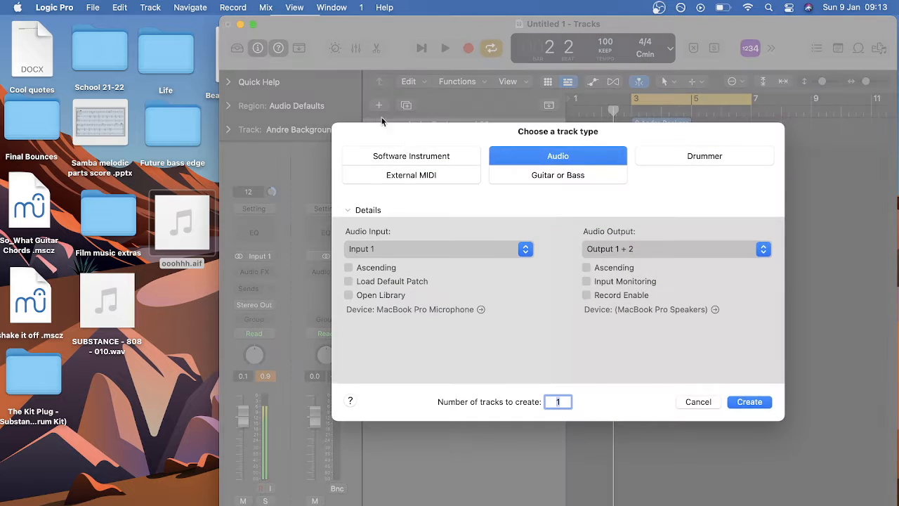
pyautogui.click(697, 402)
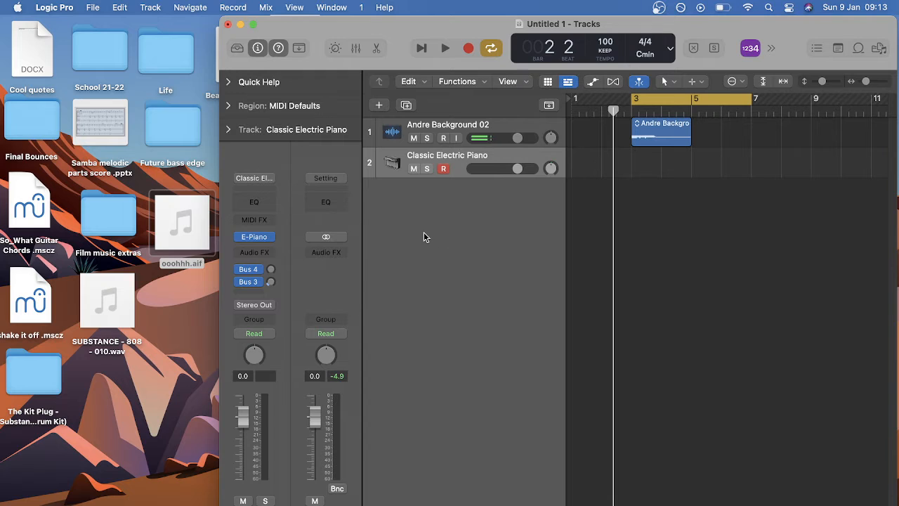
pyautogui.press('super+k')
pyautogui.press('d')
pyautogui.press('f')
pyautogui.press('h')
pyautogui.press('j')
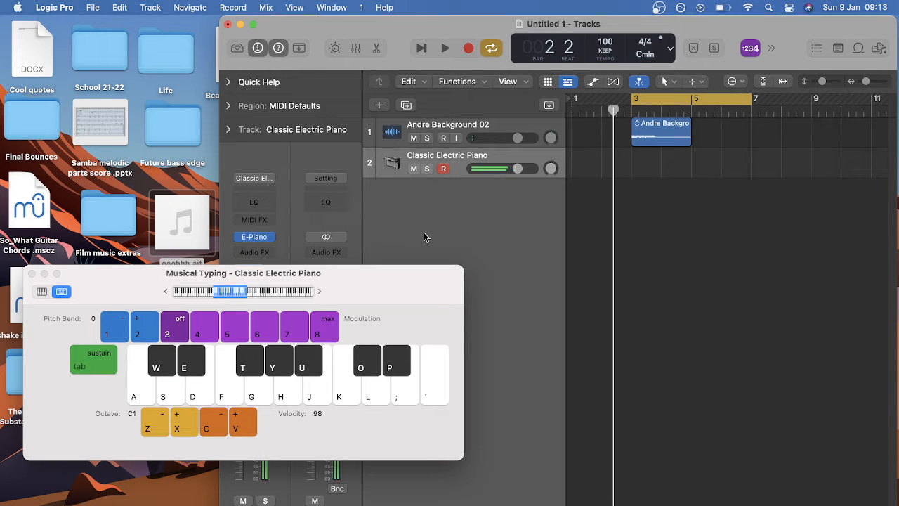
pyautogui.click(31, 273)
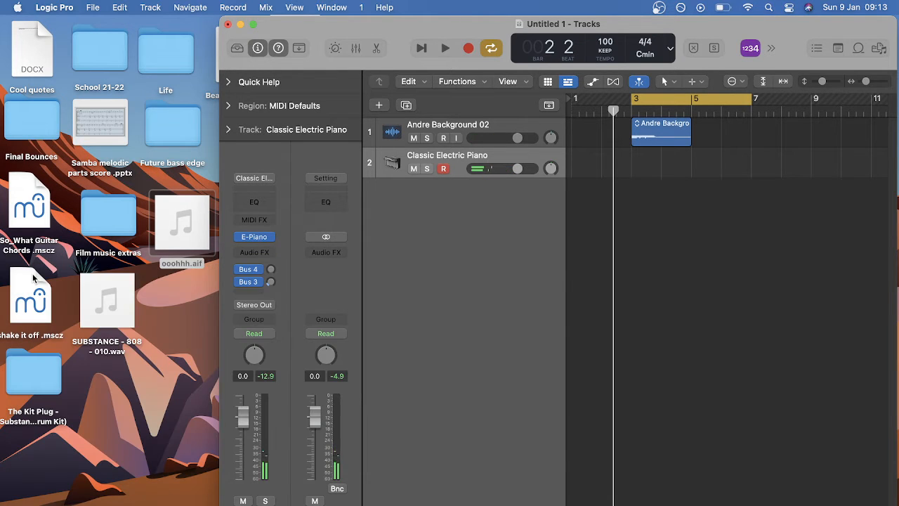
# Raise the system output volume by several levels
pyautogui.press('XF86AudioRaiseVolume')
pyautogui.press('XF86AudioRaiseVolume')
pyautogui.press('XF86AudioRaiseVolume')
pyautogui.press('XF86AudioRaiseVolume')
pyautogui.press('XF86AudioRaiseVolume')
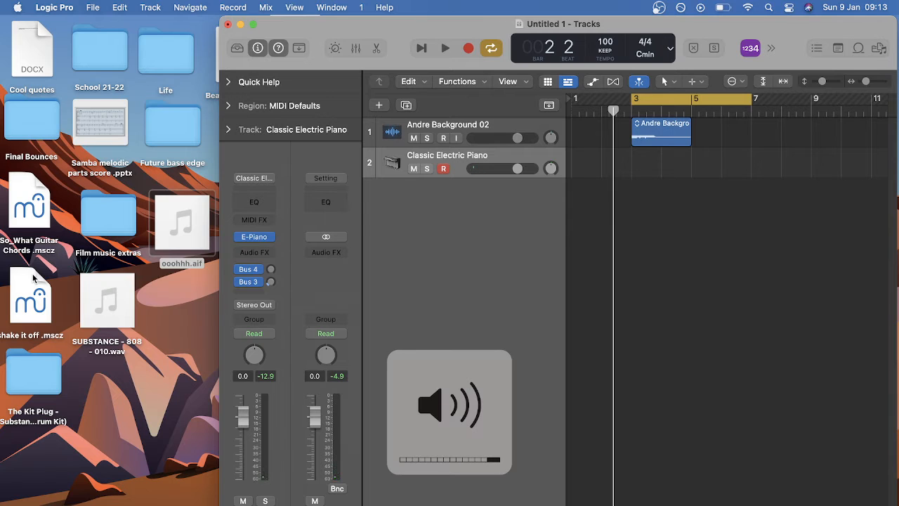
# Replace the electric piano instrument with a mono Quick Sampler and move its window clear of the channel strips
pyautogui.click(270, 238)
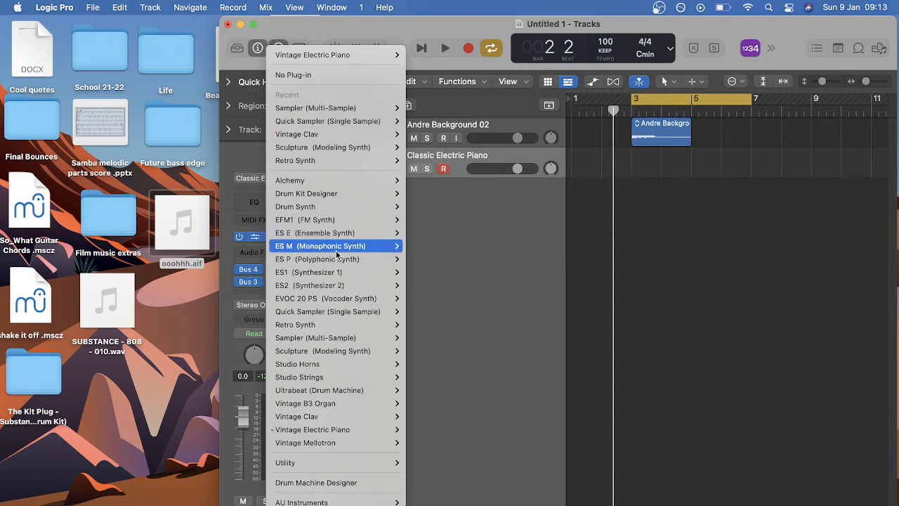
pyautogui.moveTo(334, 314)
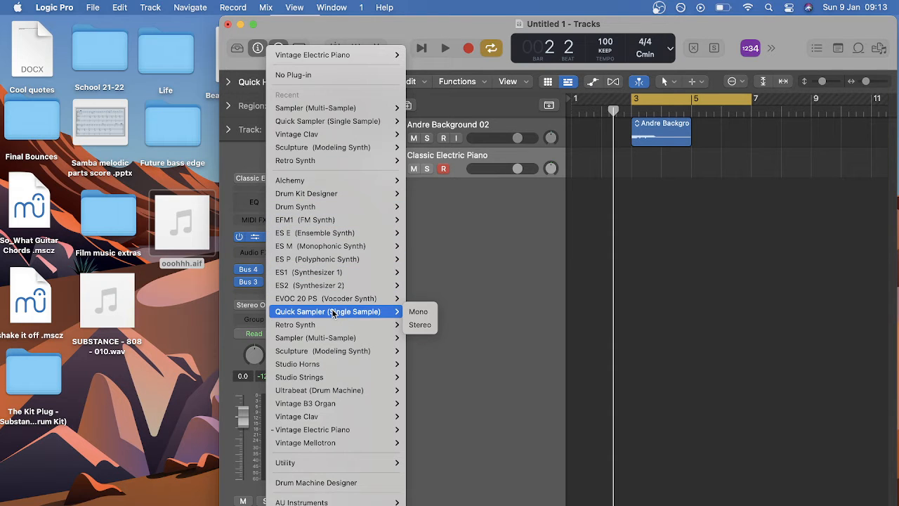
pyautogui.click(418, 312)
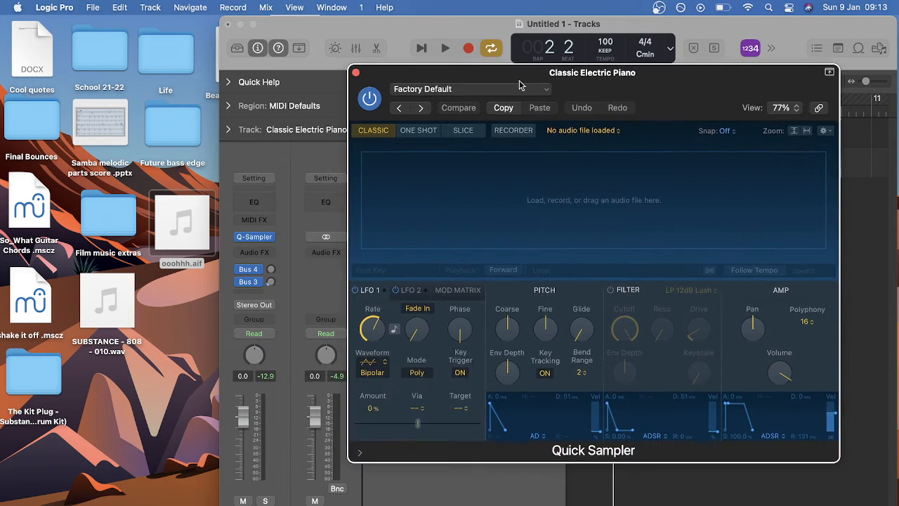
pyautogui.moveTo(519, 80); pyautogui.dragTo(572, 33)
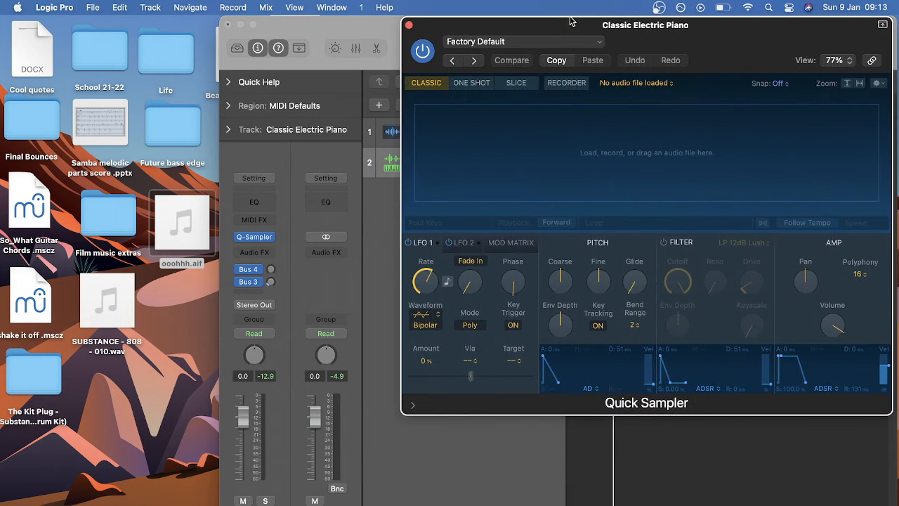
# Load ooohhh.aif from the desktop into Quick Sampler
pyautogui.click(184, 230)
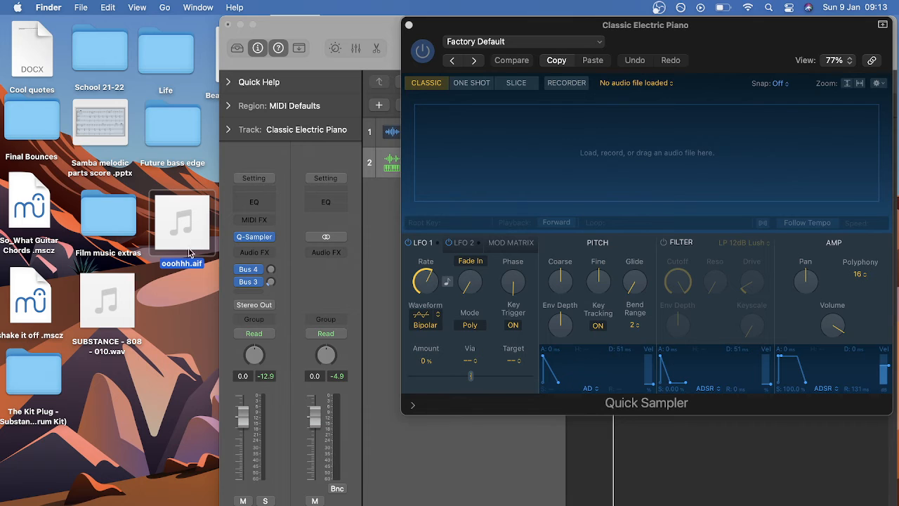
pyautogui.moveTo(184, 224)
pyautogui.moveTo(202, 241); pyautogui.dragTo(535, 163)
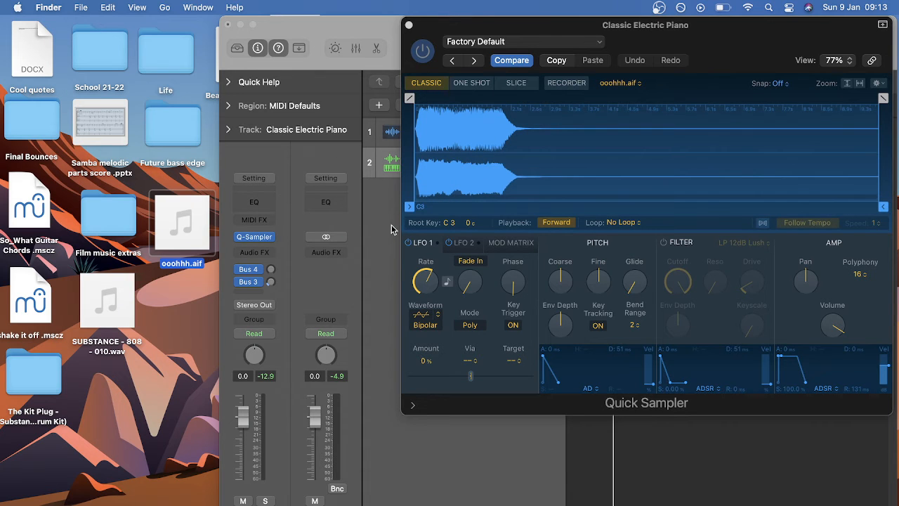
# Play the ooohhh.aif sample with Musical Typing, moving the keyboard range up to octave C3
pyautogui.press('super+k')
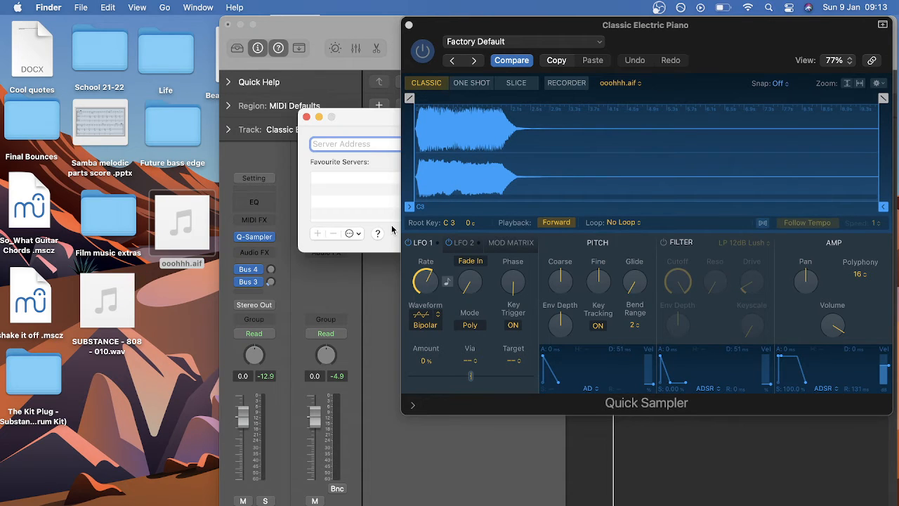
pyautogui.click(359, 25)
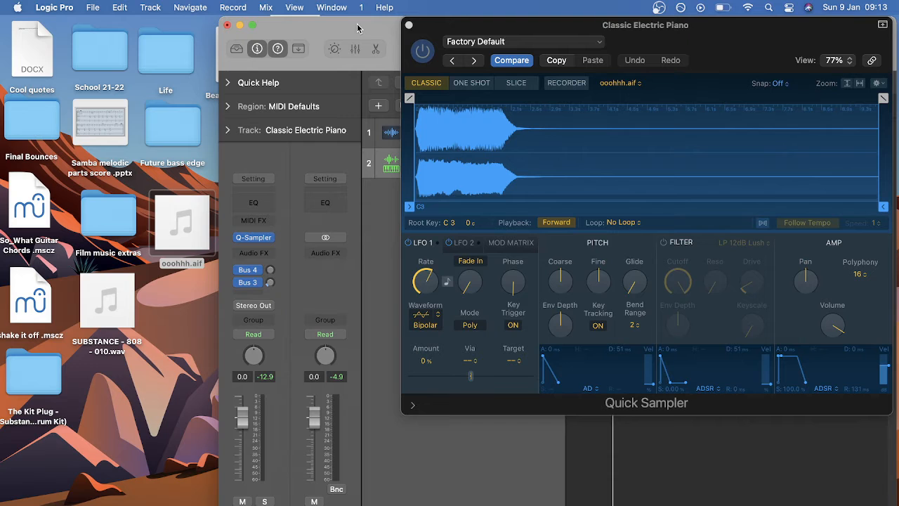
pyautogui.press('super+k')
pyautogui.press('g')
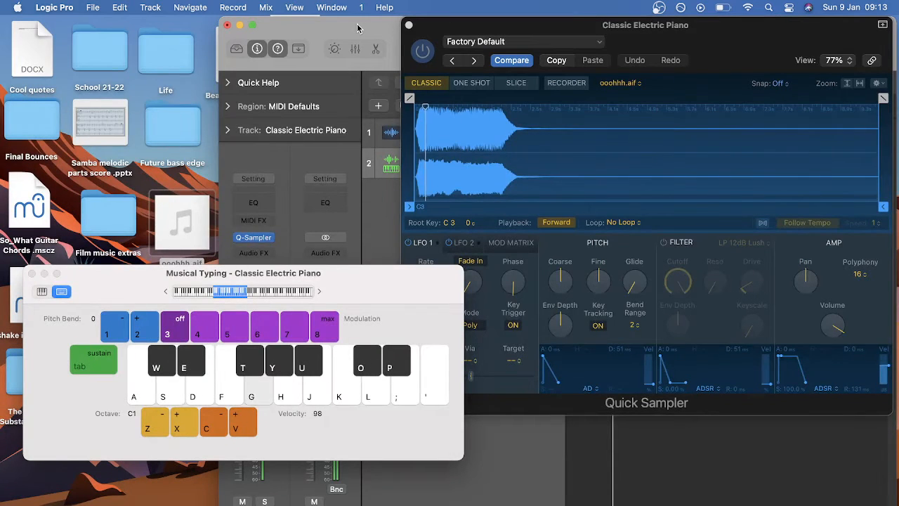
pyautogui.press('f')
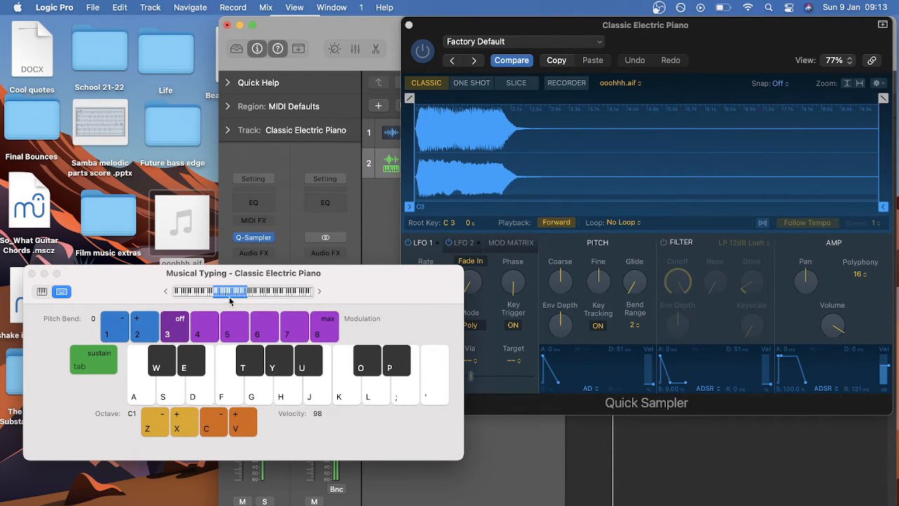
pyautogui.moveTo(230, 300); pyautogui.dragTo(261, 298)
pyautogui.press('f')
pyautogui.press('f')
pyautogui.press('h')
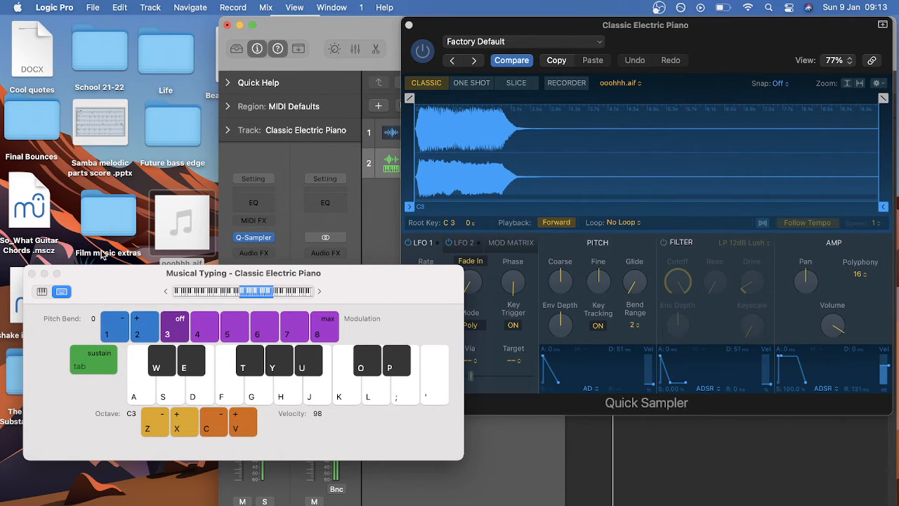
pyautogui.click(31, 273)
# Remove the Quick Sampler track and add a new software instrument track
pyautogui.click(528, 141)
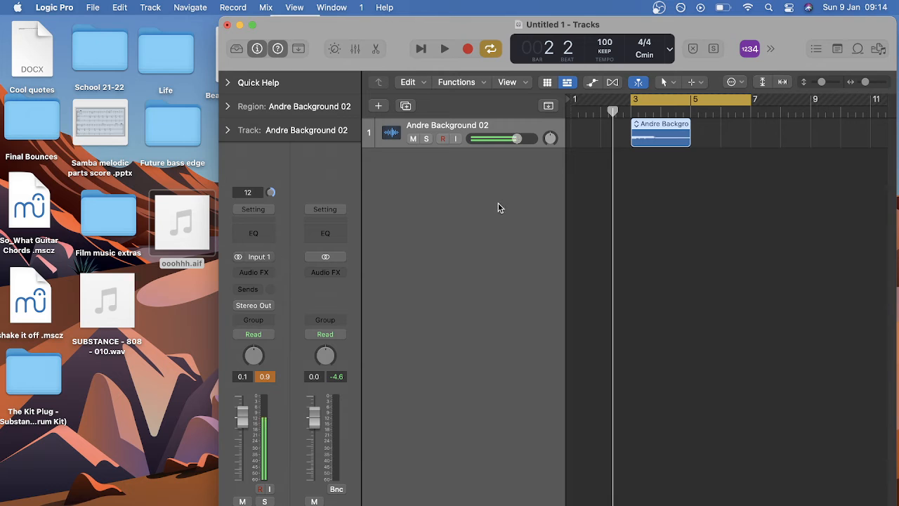
pyautogui.press('alt+super+s')
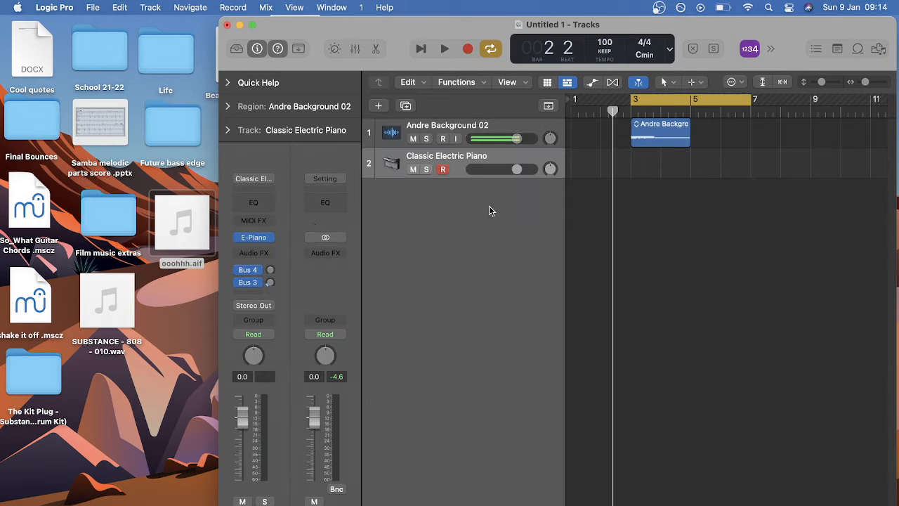
# Insert a mono Quick Sampler on the new track and load SUBSTANCE - 808 - 010.wav from the desktop into it
pyautogui.click(270, 237)
pyautogui.moveTo(292, 326)
pyautogui.moveTo(299, 342)
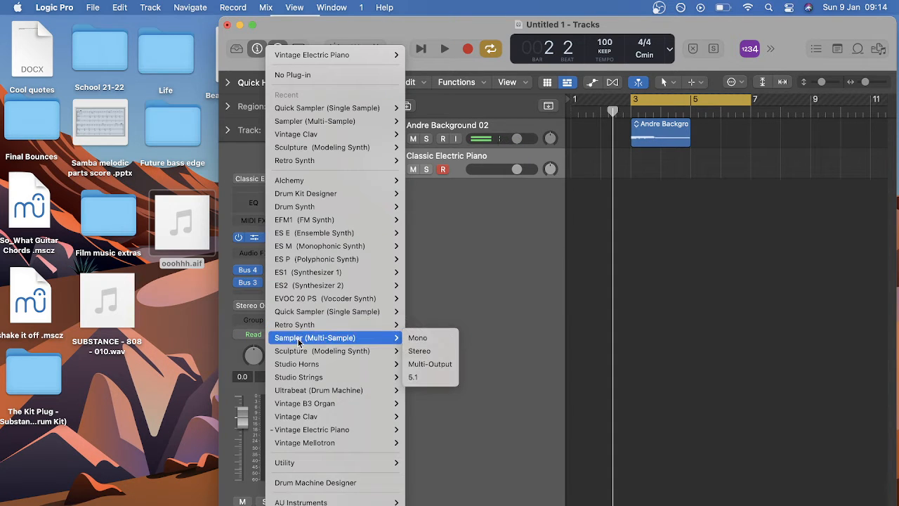
pyautogui.click(419, 314)
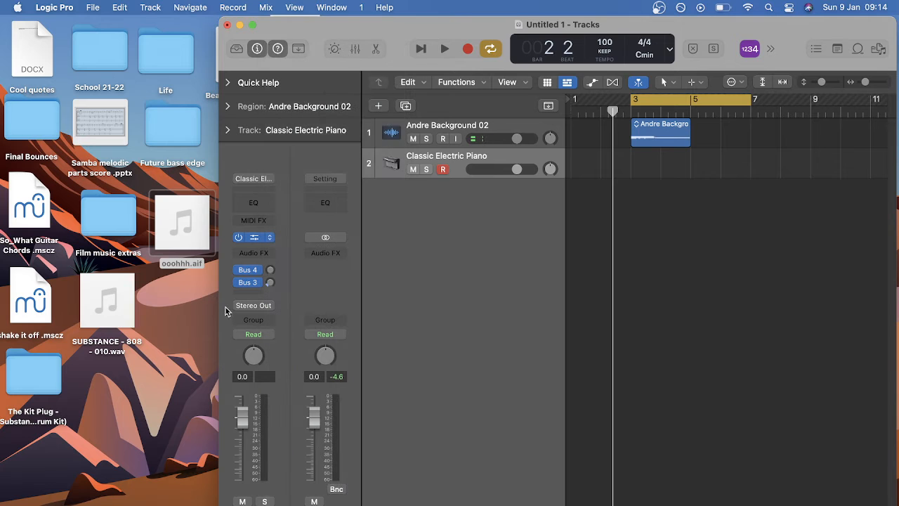
pyautogui.click(106, 302)
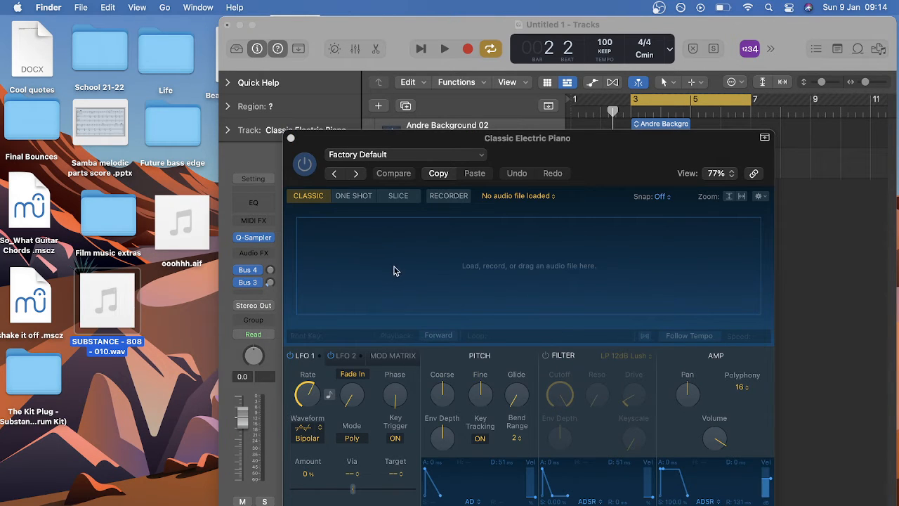
pyautogui.moveTo(129, 299); pyautogui.dragTo(421, 283)
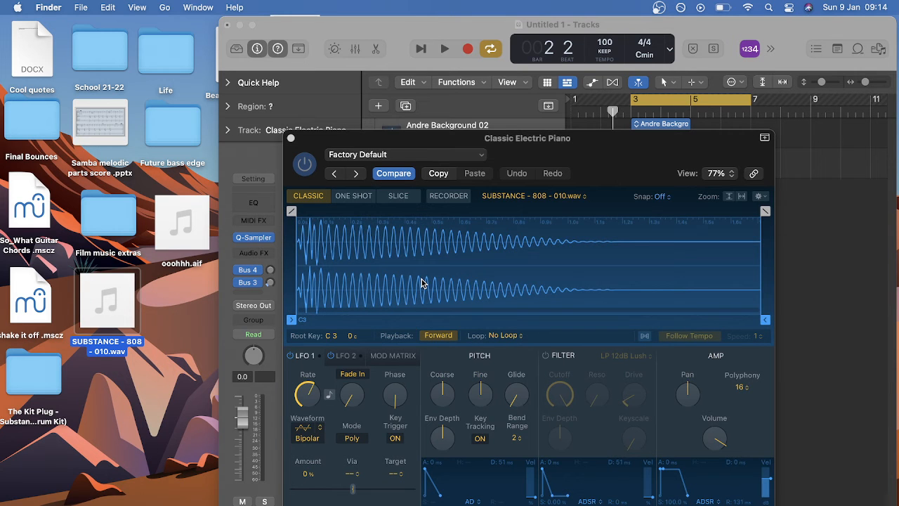
# Play the 808 sample at different pitches with Musical Typing, and close the Musical Typing keyboard
pyautogui.press('super+k')
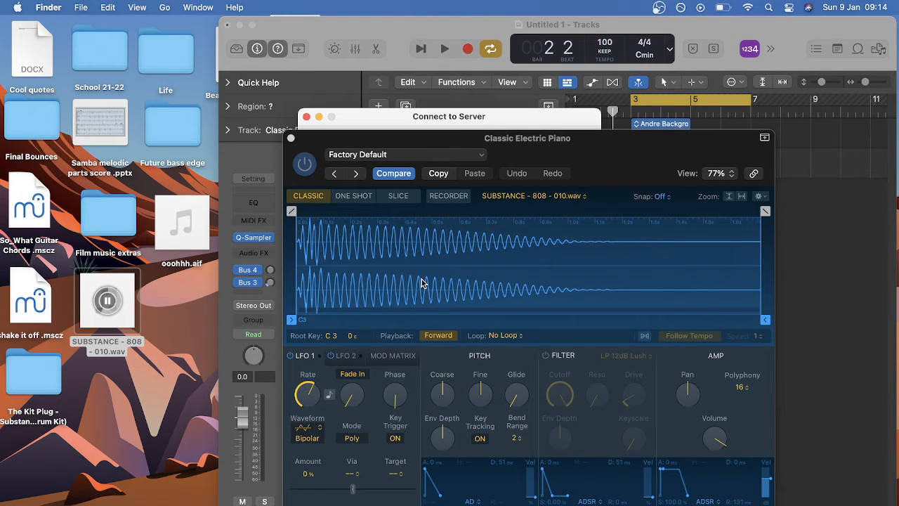
pyautogui.click(846, 207)
pyautogui.press('super+k')
pyautogui.press('a')
pyautogui.press('s')
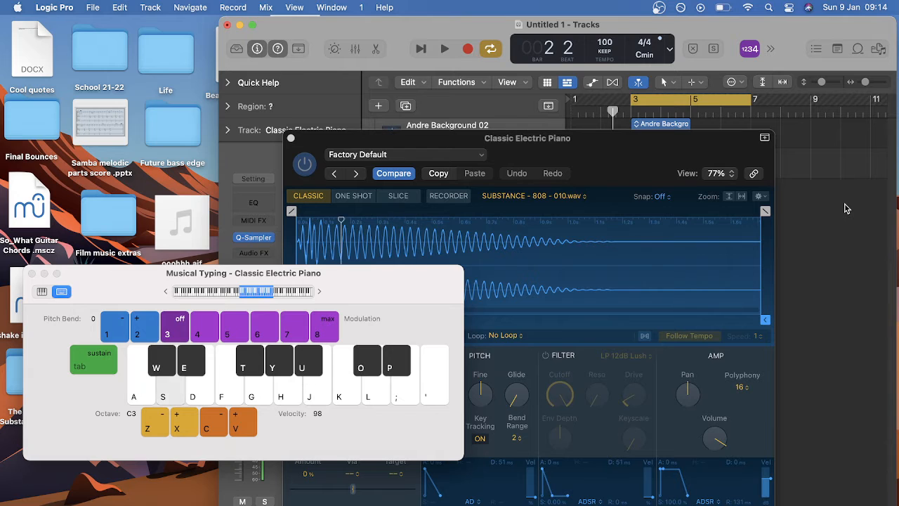
pyautogui.press('d')
pyautogui.press('g')
pyautogui.press('f')
pyautogui.press('a')
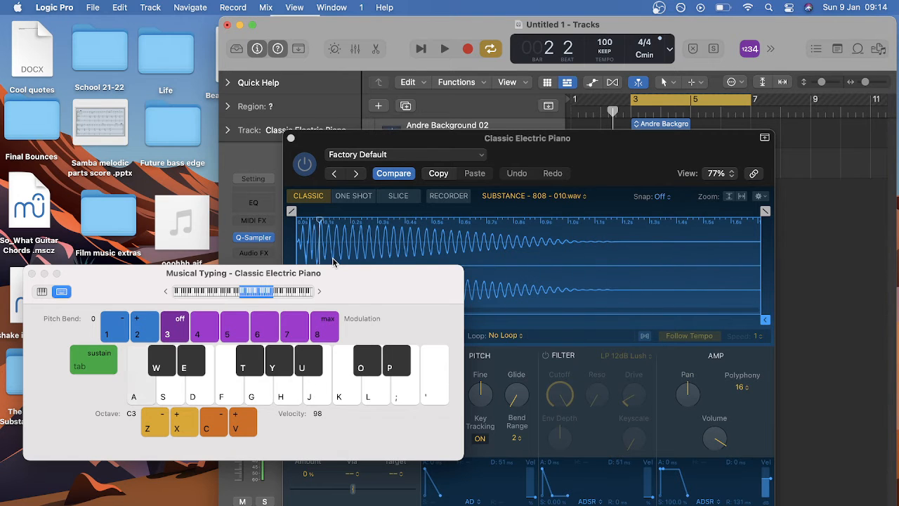
pyautogui.press('h')
pyautogui.press('h')
pyautogui.press('a')
pyautogui.press('a')
pyautogui.press('a')
pyautogui.press('d')
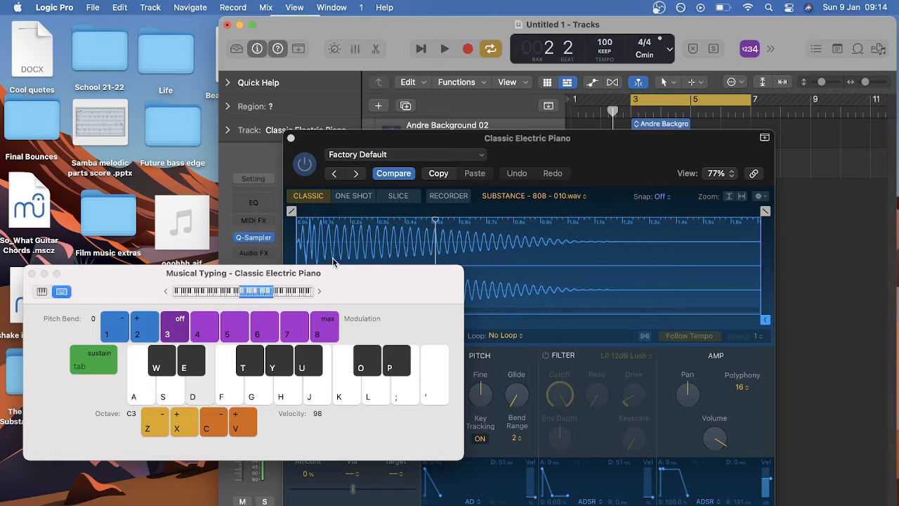
pyautogui.press('d')
pyautogui.press('s')
pyautogui.press('s')
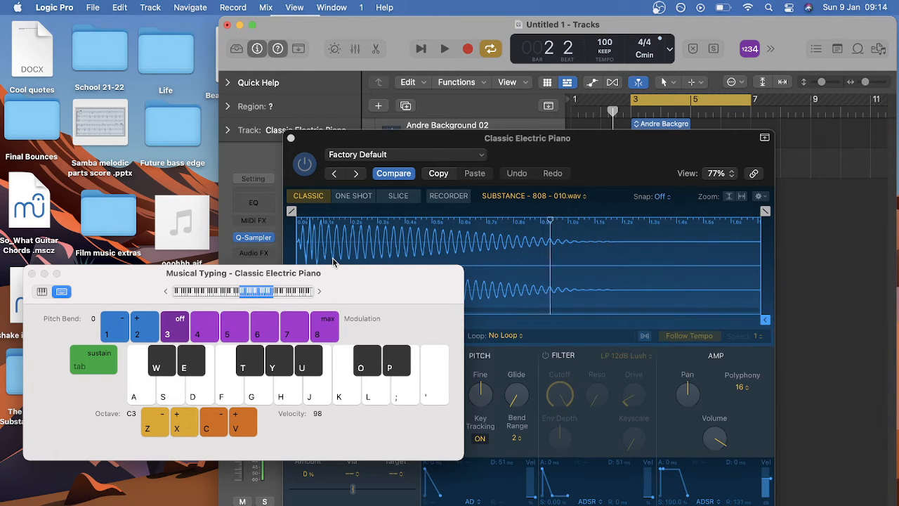
pyautogui.click(32, 274)
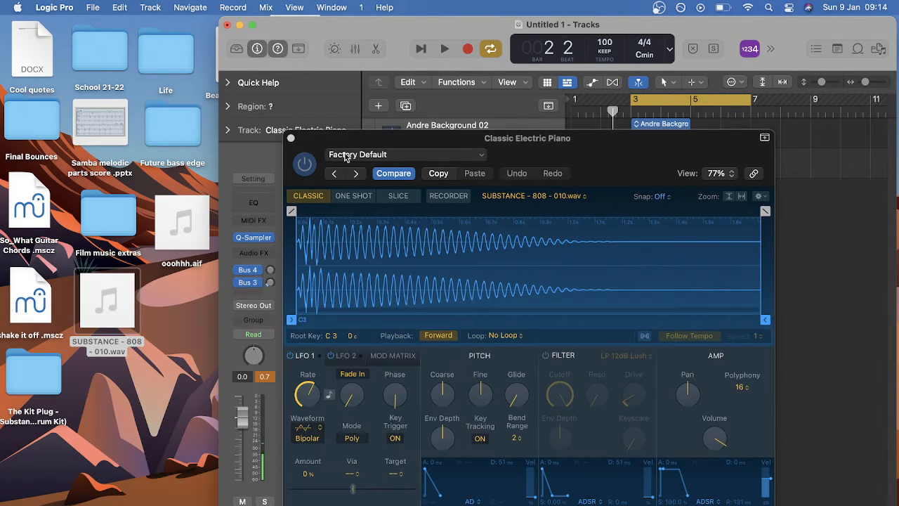
# Close the Quick Sampler window
pyautogui.click(290, 138)
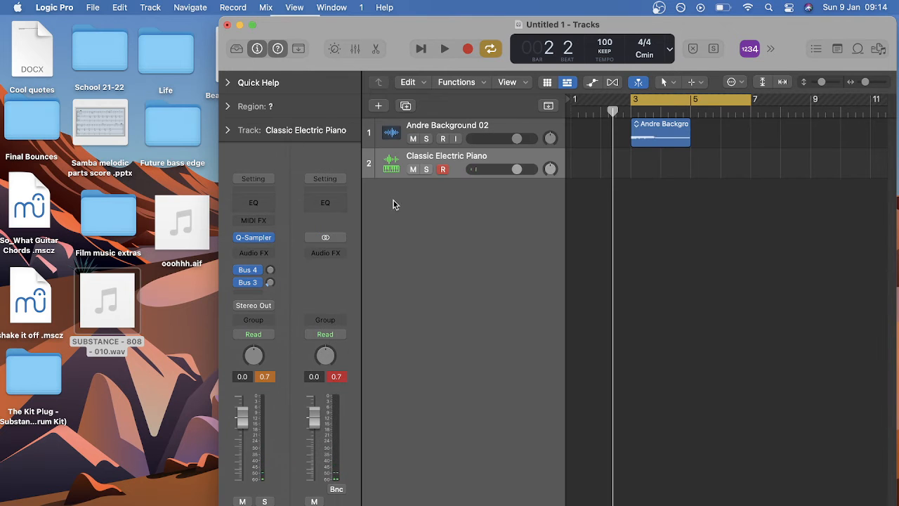
pyautogui.click(272, 239)
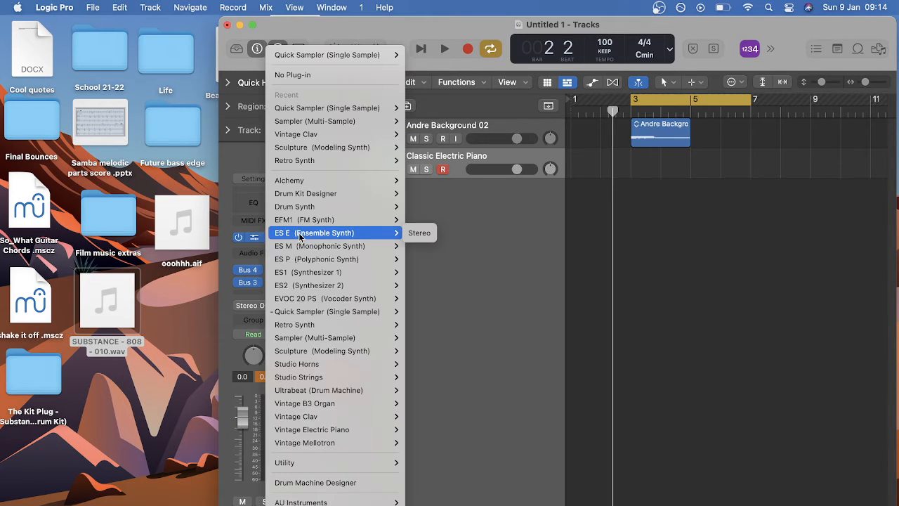
pyautogui.moveTo(302, 264)
pyautogui.moveTo(310, 338)
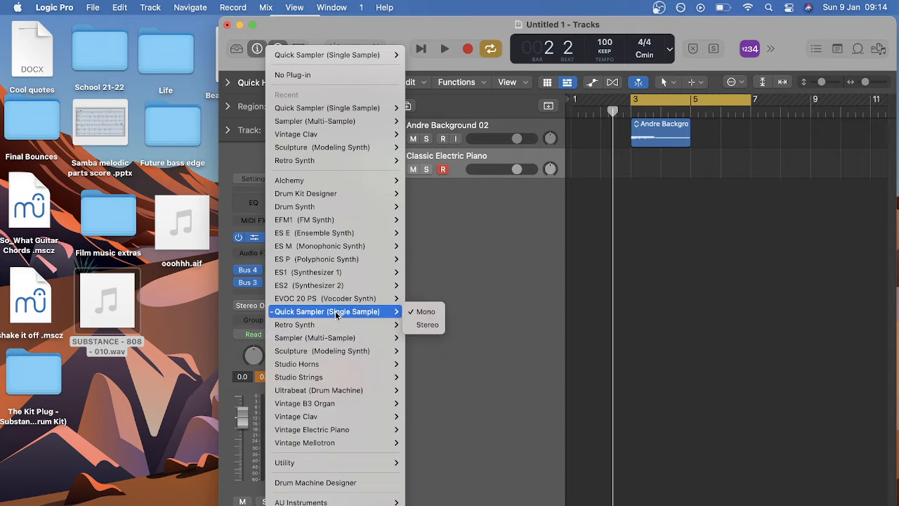
pyautogui.click(516, 230)
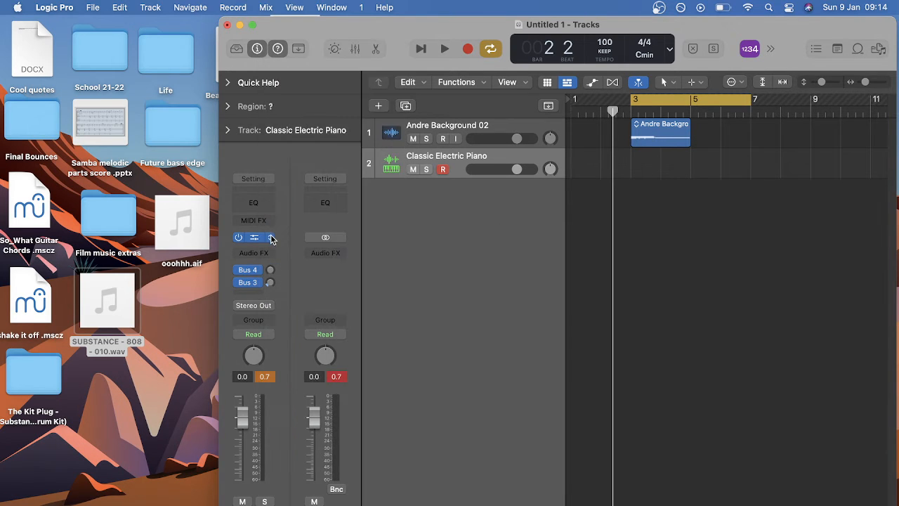
# Replace Quick Sampler with a mono Sampler (Multi-Sample) as the instrument on the Classic Electric Piano track
pyautogui.click(273, 241)
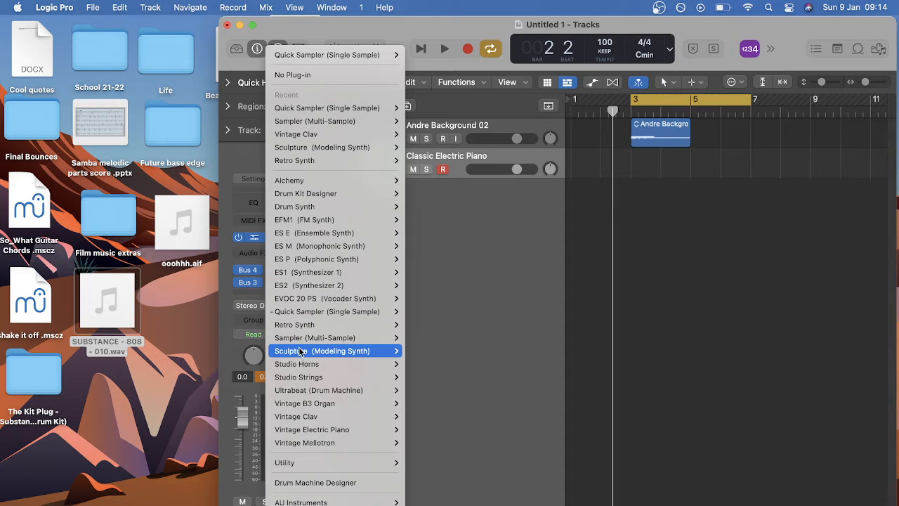
pyautogui.moveTo(300, 342)
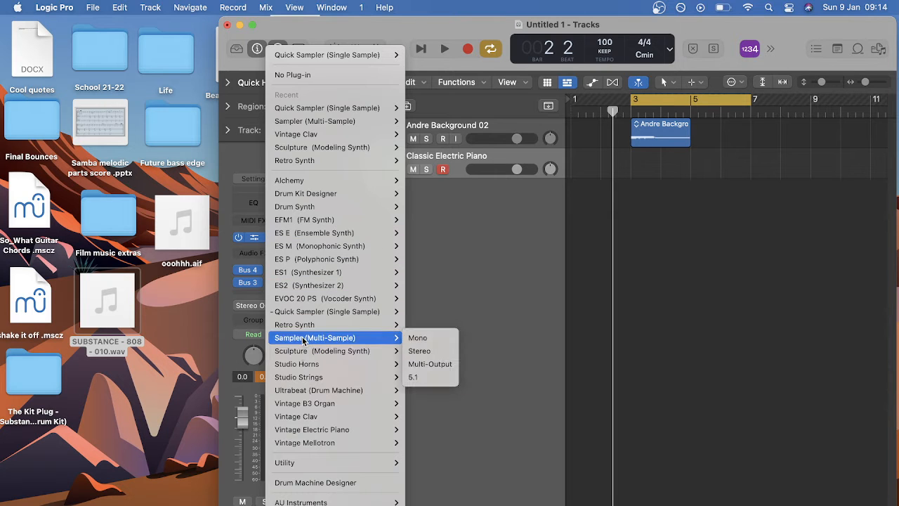
pyautogui.click(433, 342)
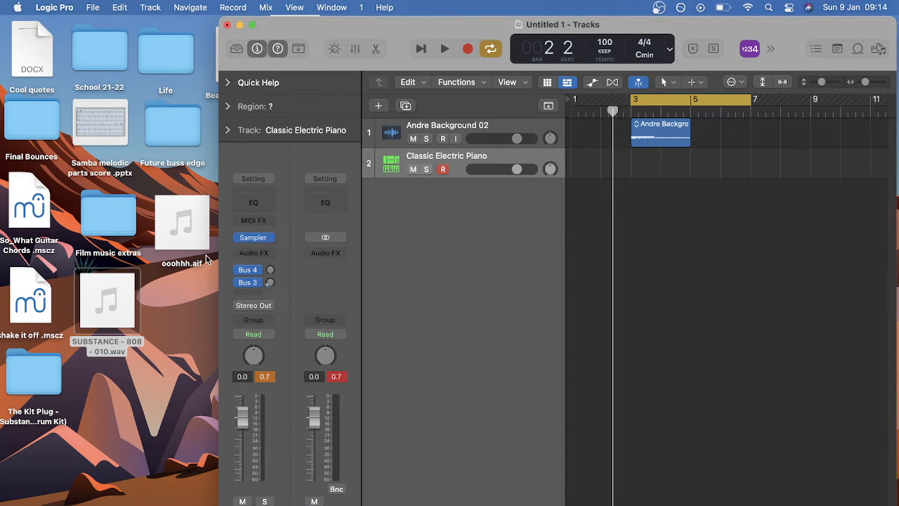
# Open the Sampler editor and show its Mapping section, zoomed out to the full keyboard range
pyautogui.click(258, 239)
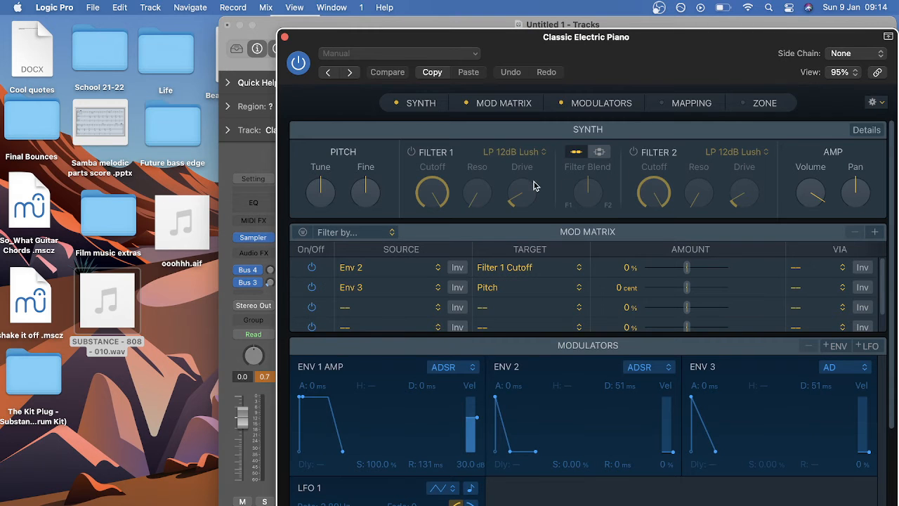
pyautogui.moveTo(678, 70); pyautogui.dragTo(660, 55)
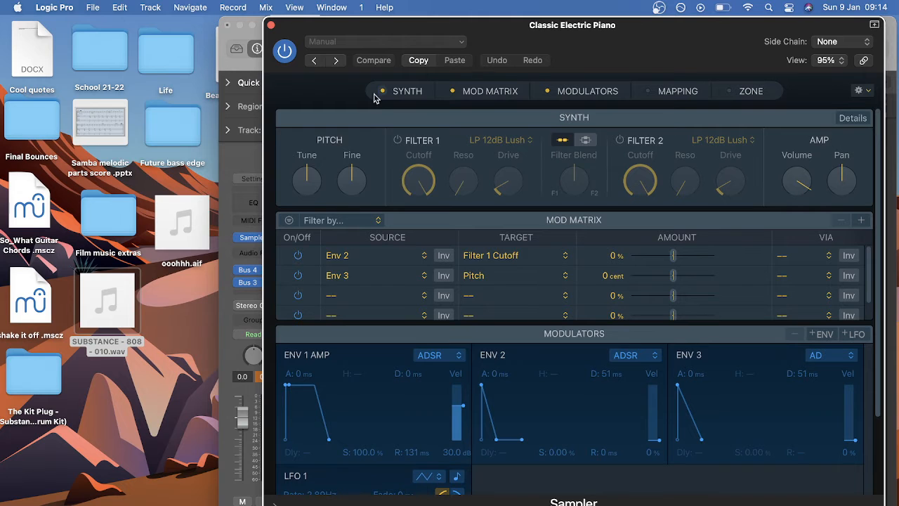
pyautogui.click(678, 92)
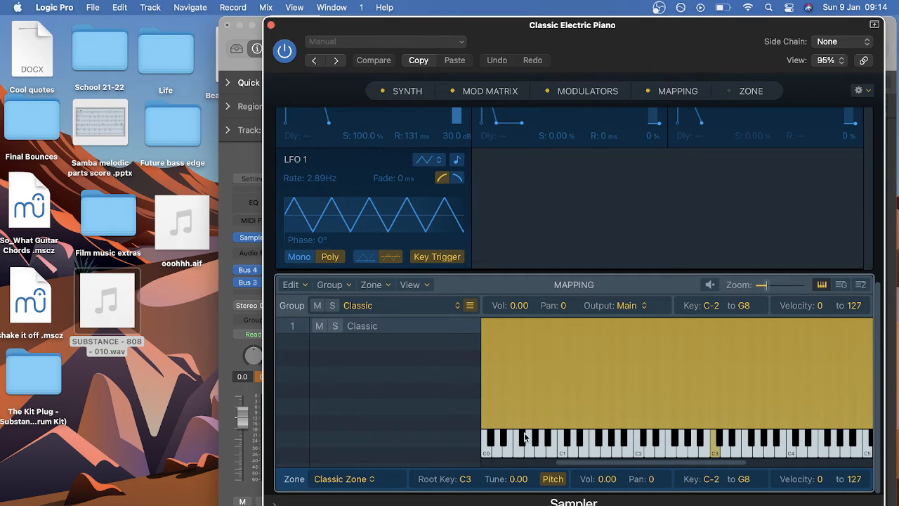
pyautogui.moveTo(535, 447)
pyautogui.mouseDown()
pyautogui.moveTo(653, 465)
pyautogui.moveTo(744, 464)
pyautogui.mouseUp()
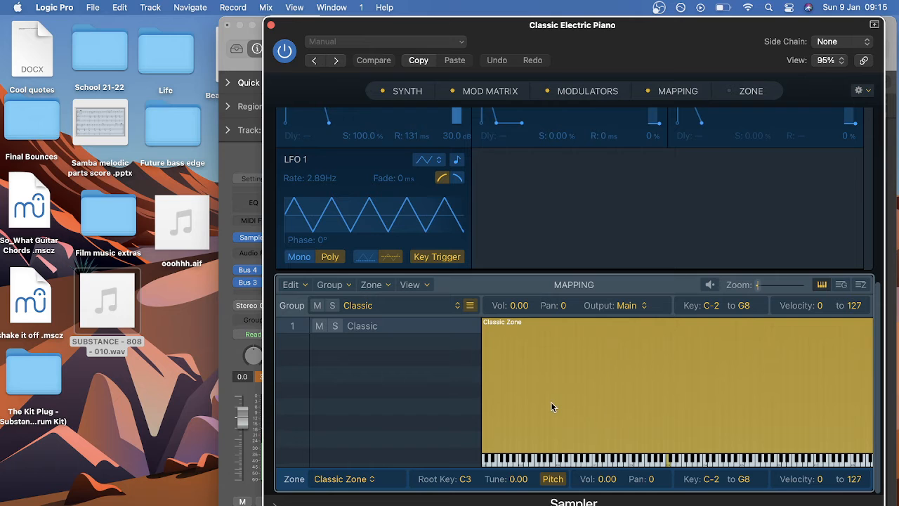
# Preview kicks 001 and 002 from the desktop drum kit's Kick folder, and load SUBSTANCE - KICK - 002.wav over Sampler's full-range zone
pyautogui.doubleClick(43, 381)
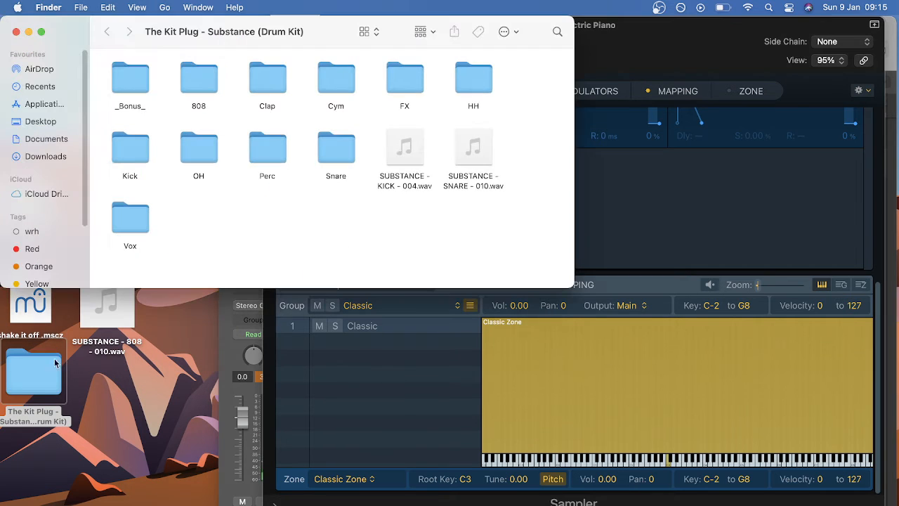
pyautogui.doubleClick(140, 150)
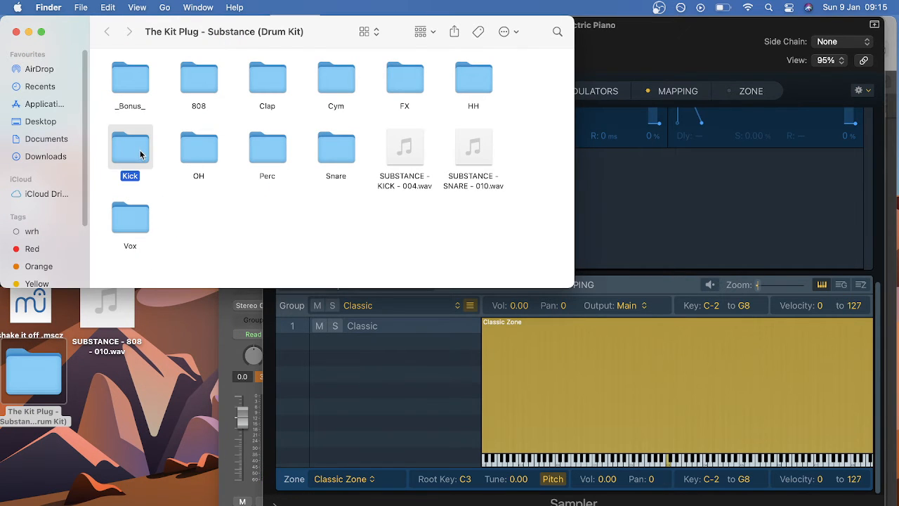
pyautogui.click(130, 79)
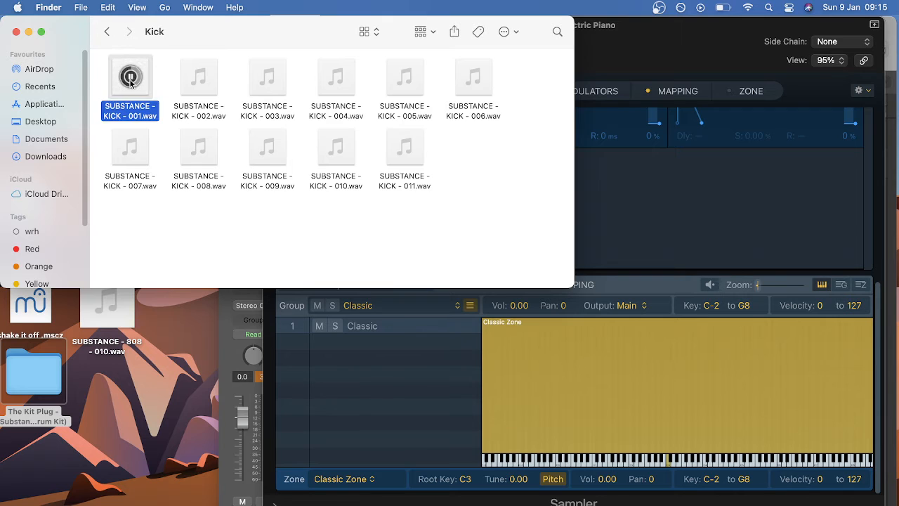
pyautogui.click(200, 78)
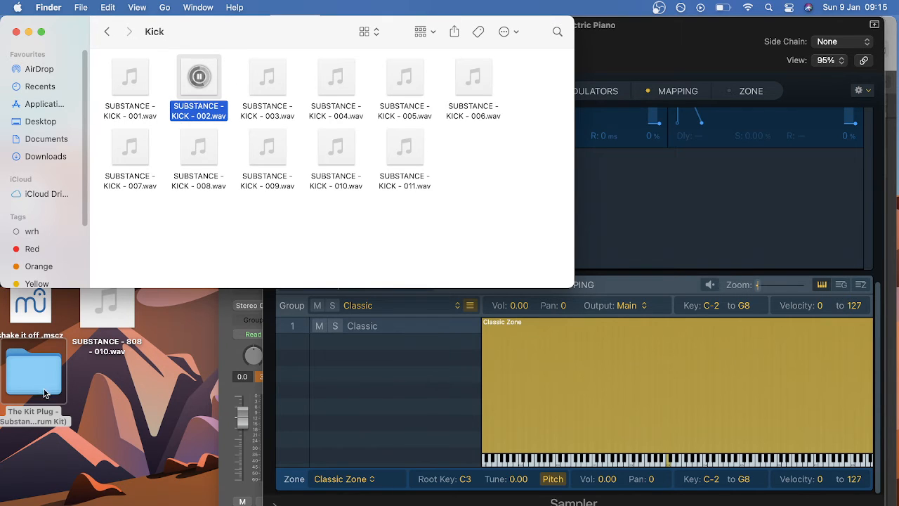
pyautogui.moveTo(211, 79); pyautogui.dragTo(576, 439)
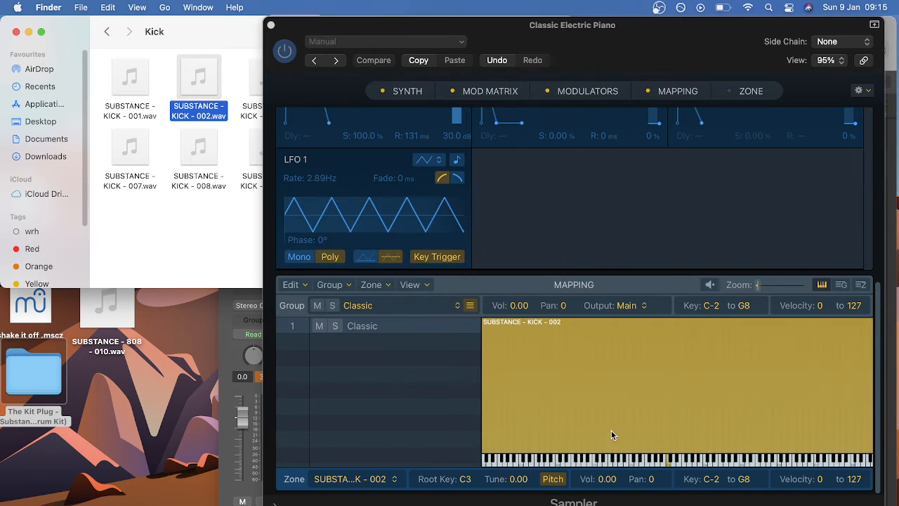
# Delete the full-range zone and map SUBSTANCE - KICK - 002.wav to keys C1 to C#1
pyautogui.click(626, 418)
pyautogui.press('Delete')
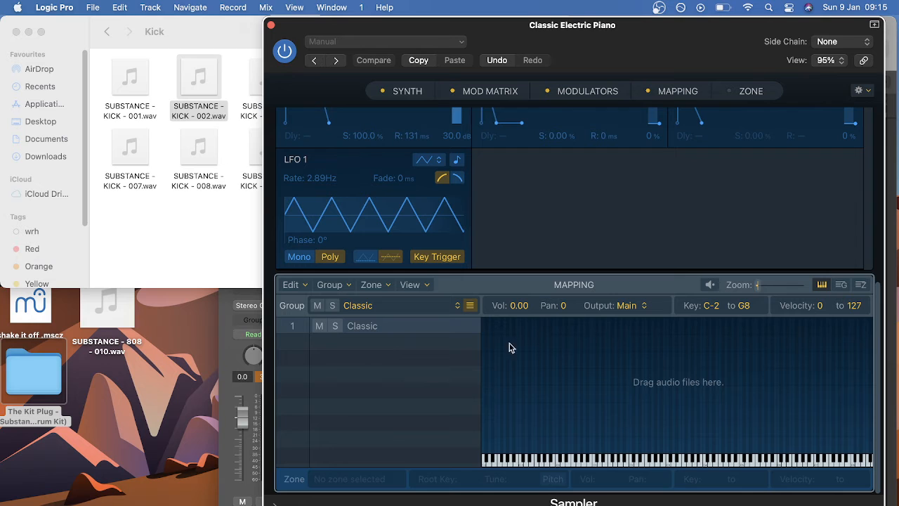
pyautogui.moveTo(200, 83); pyautogui.dragTo(594, 462)
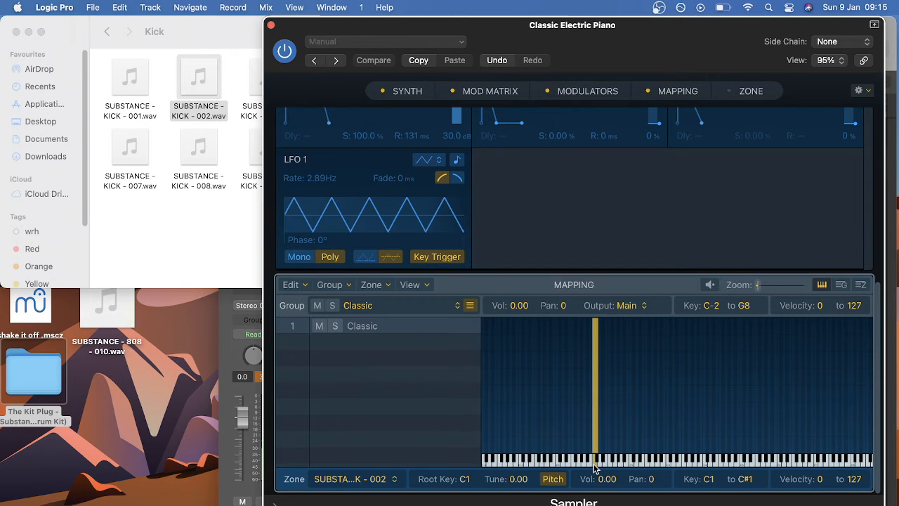
# Play the mapped kick with Musical Typing, lowering the keyboard range to octave C1
pyautogui.press('super+k')
pyautogui.press('a')
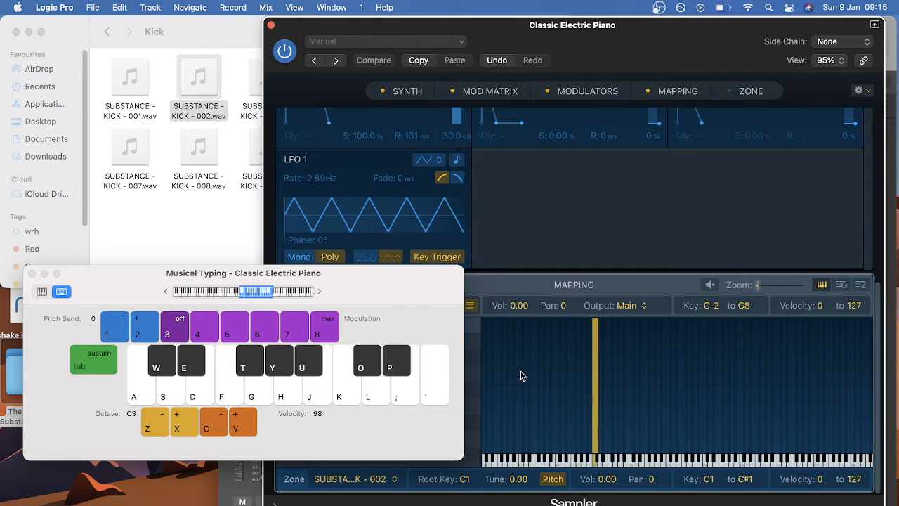
pyautogui.moveTo(257, 299); pyautogui.dragTo(243, 298)
pyautogui.press('a')
pyautogui.press('a')
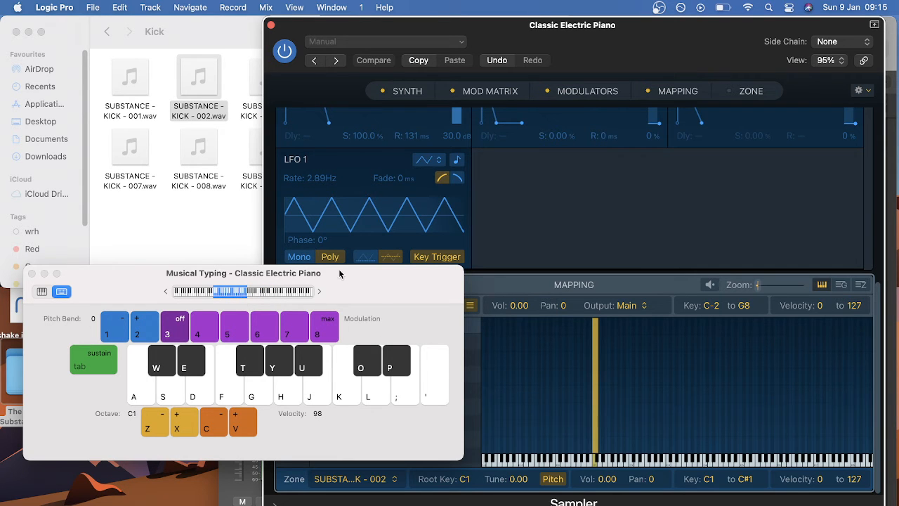
pyautogui.moveTo(339, 273); pyautogui.dragTo(637, 168)
# Map SUBSTANCE - SNARE - 002.wav from the drum kit's Snare folder to keys D1 to D#1, and audition the kick and snare keys
pyautogui.click(116, 175)
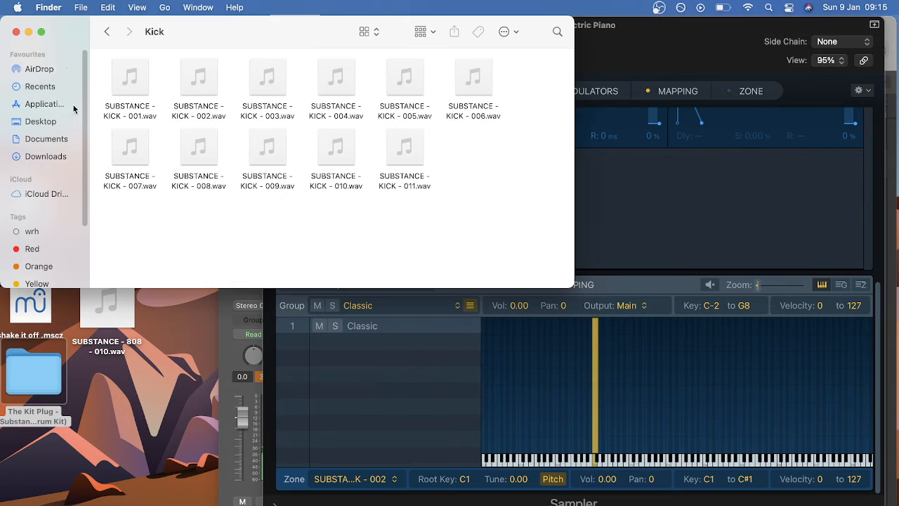
pyautogui.click(107, 31)
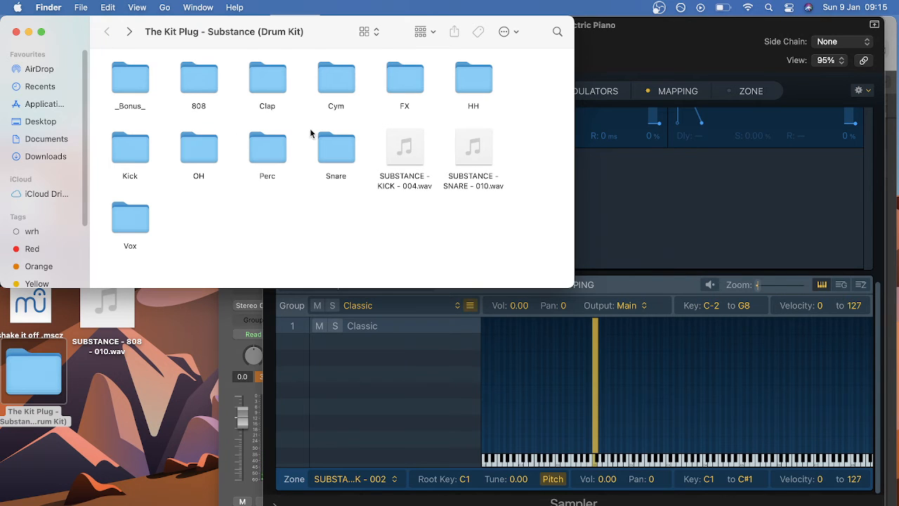
pyautogui.doubleClick(335, 149)
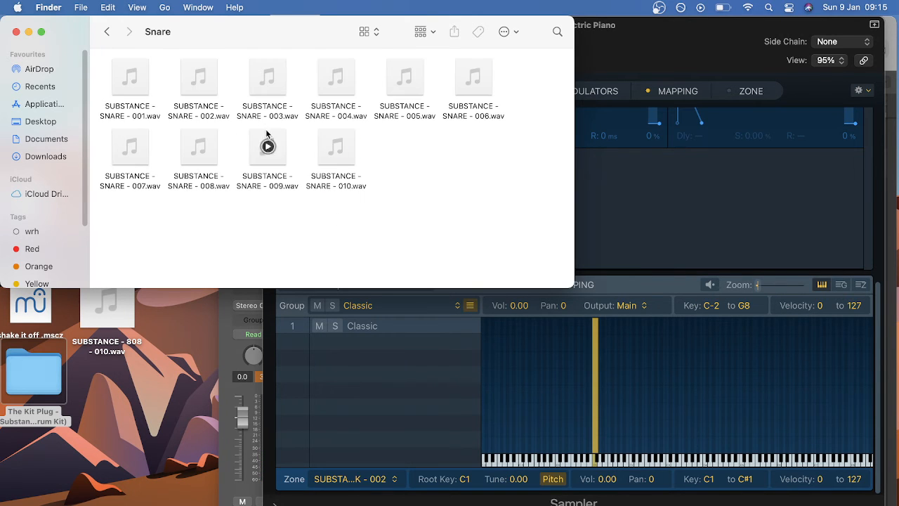
pyautogui.click(199, 77)
pyautogui.moveTo(199, 79); pyautogui.dragTo(615, 431)
pyautogui.moveTo(606, 420); pyautogui.dragTo(604, 412)
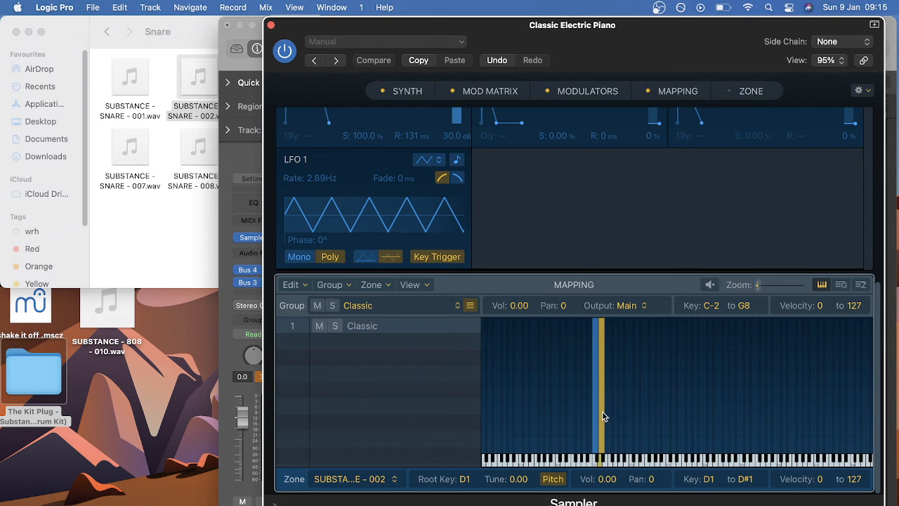
pyautogui.click(595, 465)
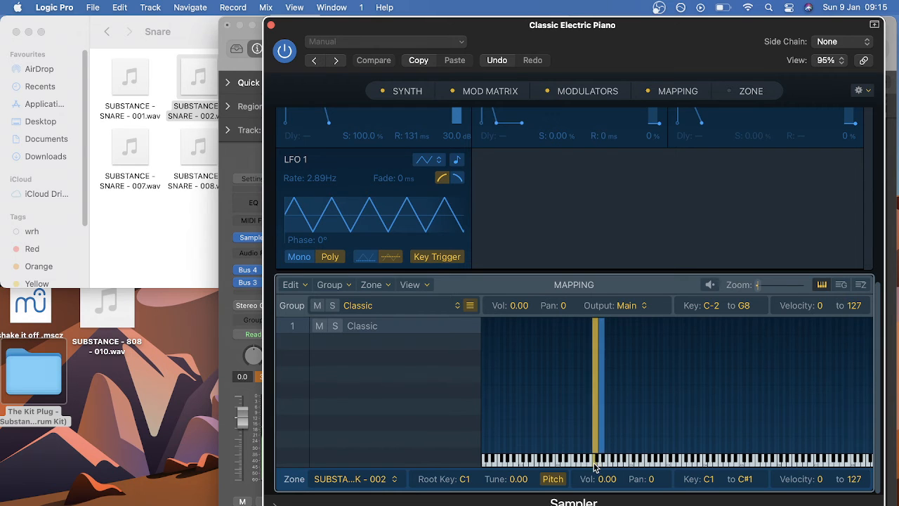
pyautogui.click(601, 464)
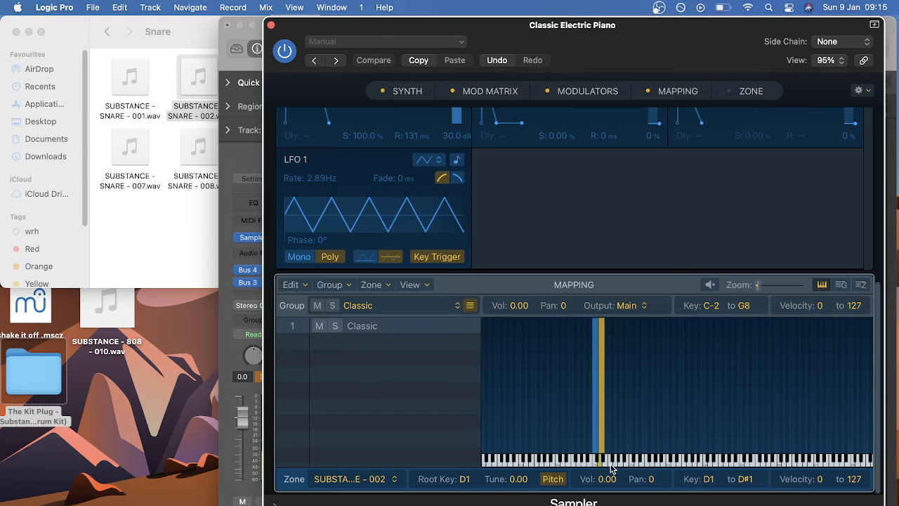
# Map SUBSTANCE - HH - 003.wav from the drum kit's HH folder and narrow its zone to the single key F#1
pyautogui.click(141, 232)
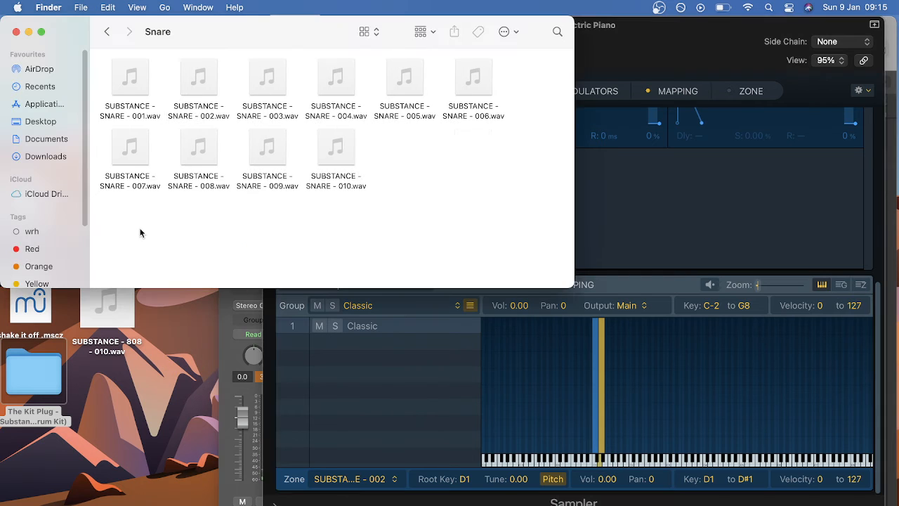
pyautogui.click(106, 32)
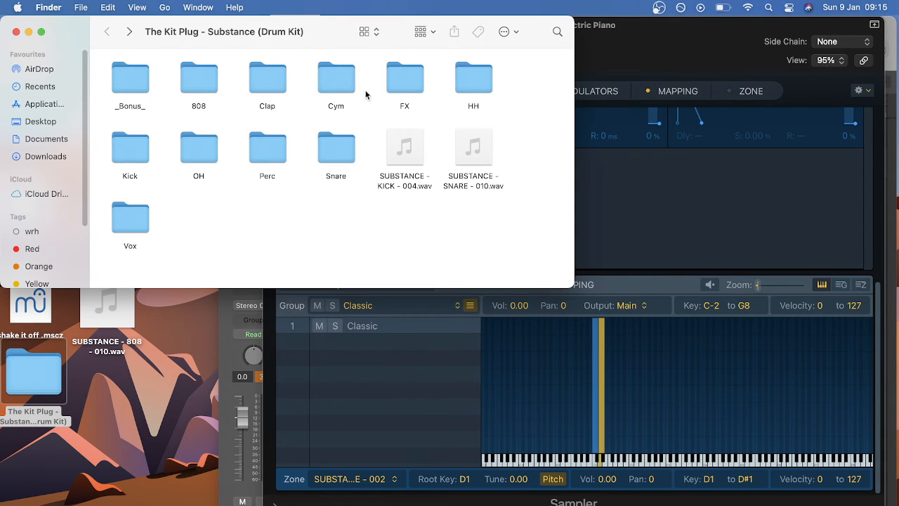
pyautogui.doubleClick(404, 79)
pyautogui.click(106, 33)
pyautogui.doubleClick(463, 88)
pyautogui.click(269, 73)
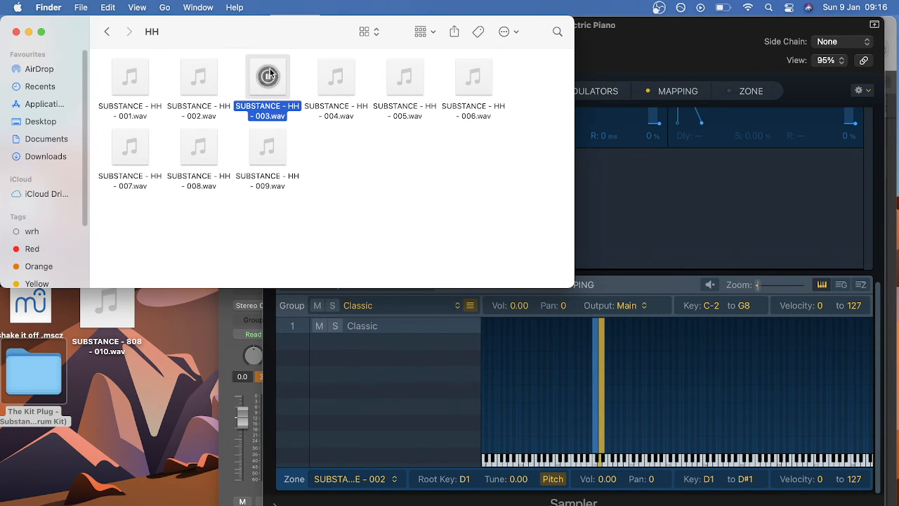
pyautogui.moveTo(270, 74); pyautogui.dragTo(611, 355)
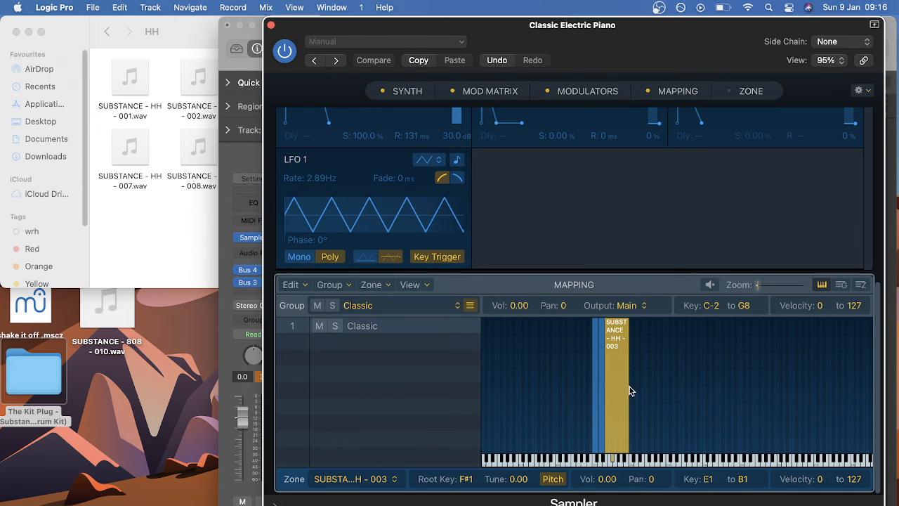
pyautogui.moveTo(629, 386); pyautogui.dragTo(612, 383)
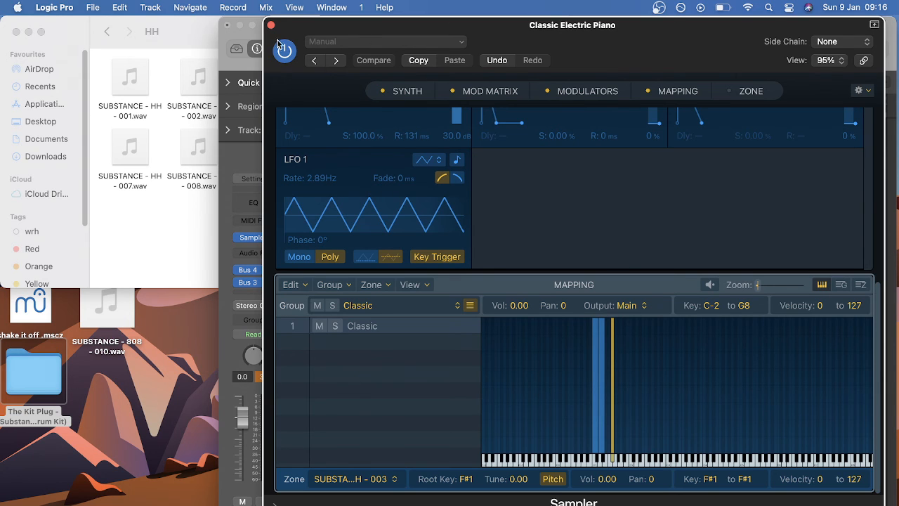
# Play the kick, snare and hi-hat as a beat with Musical Typing, and close the Musical Typing and Sampler windows
pyautogui.click(224, 60)
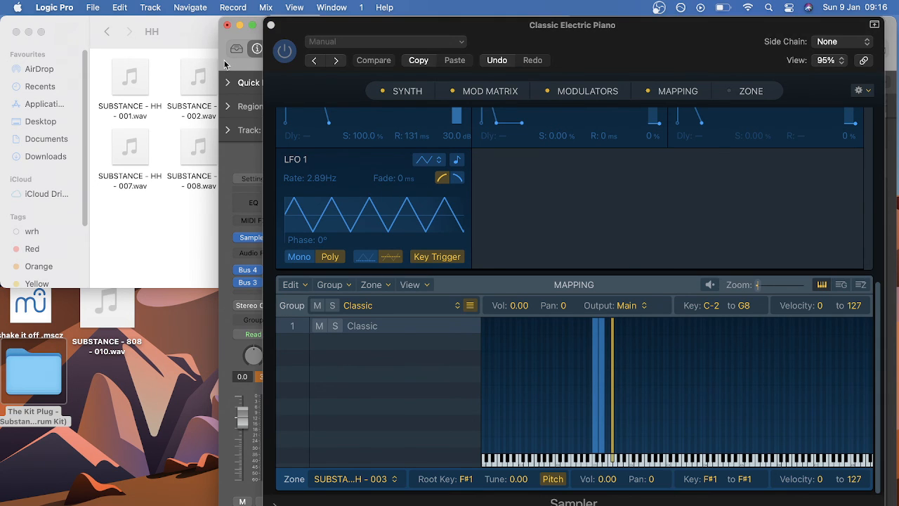
pyautogui.press('super+k')
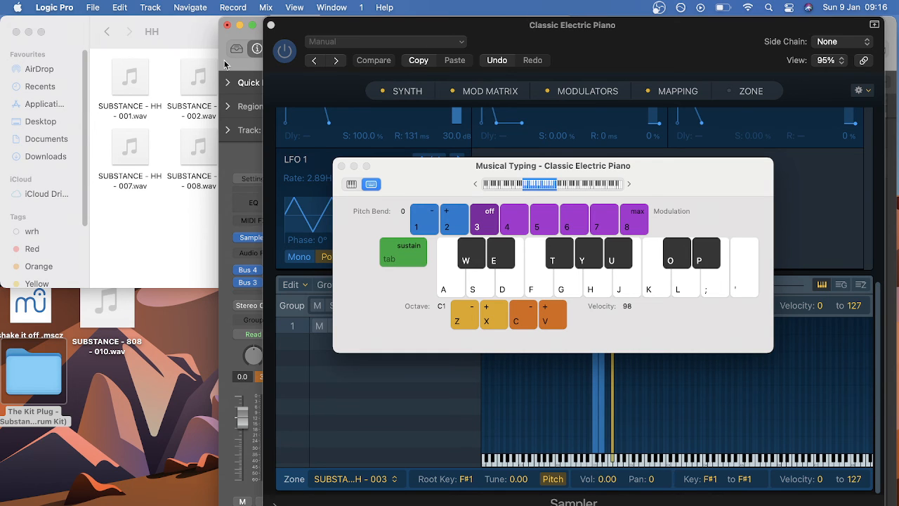
pyautogui.press('a')
pyautogui.press('s')
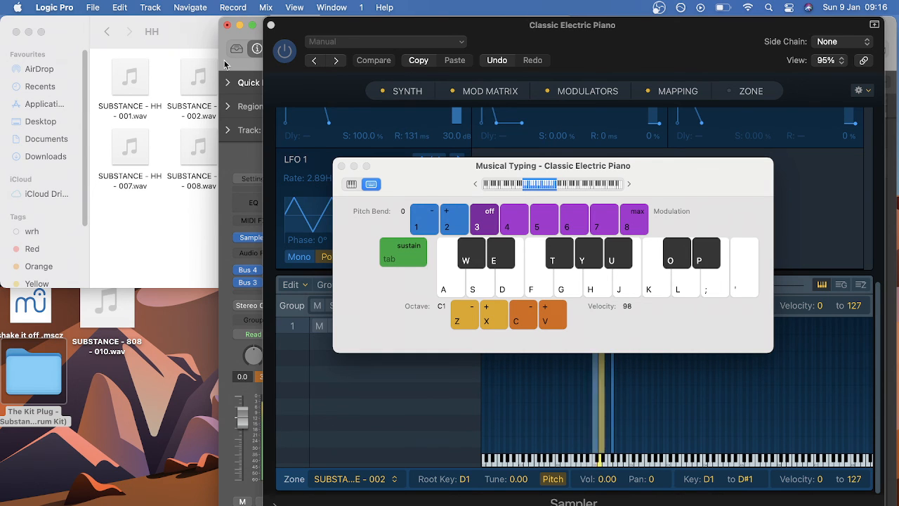
pyautogui.press('a')
pyautogui.press('s')
pyautogui.press('t')
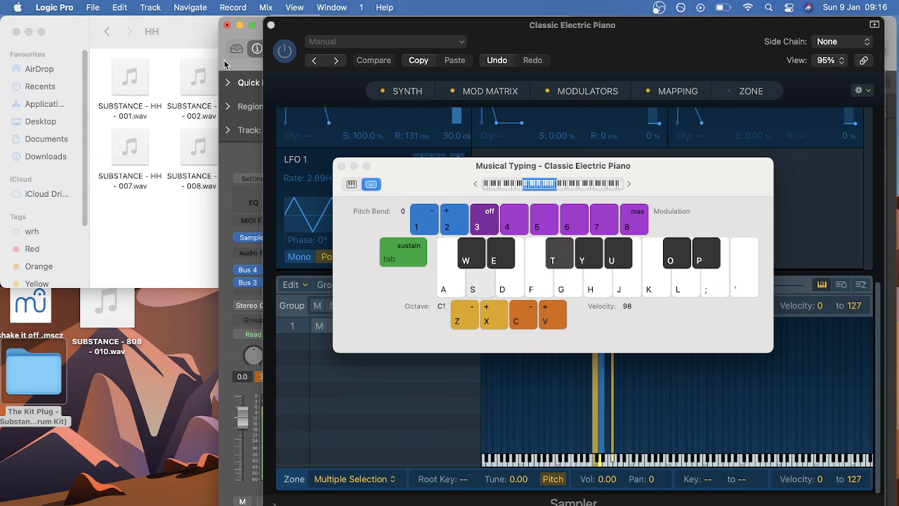
pyautogui.press('a')
pyautogui.press('a')
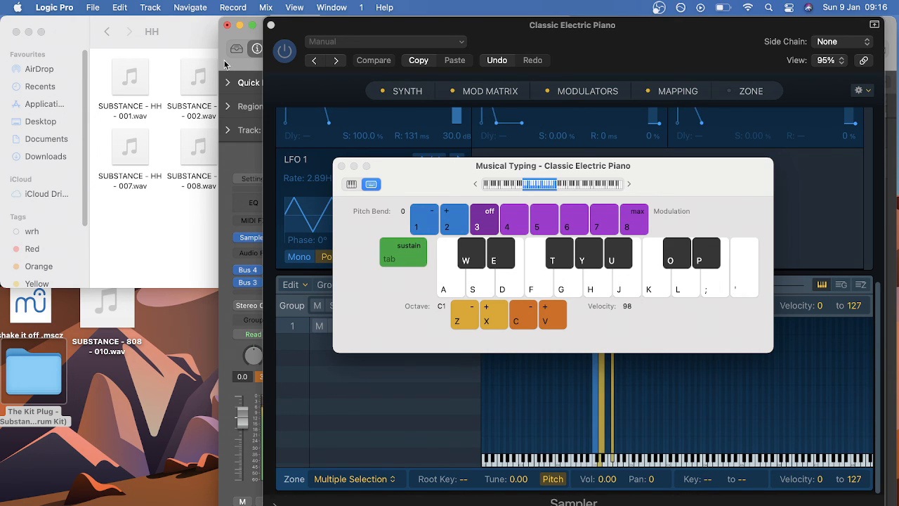
pyautogui.click(341, 166)
pyautogui.click(270, 25)
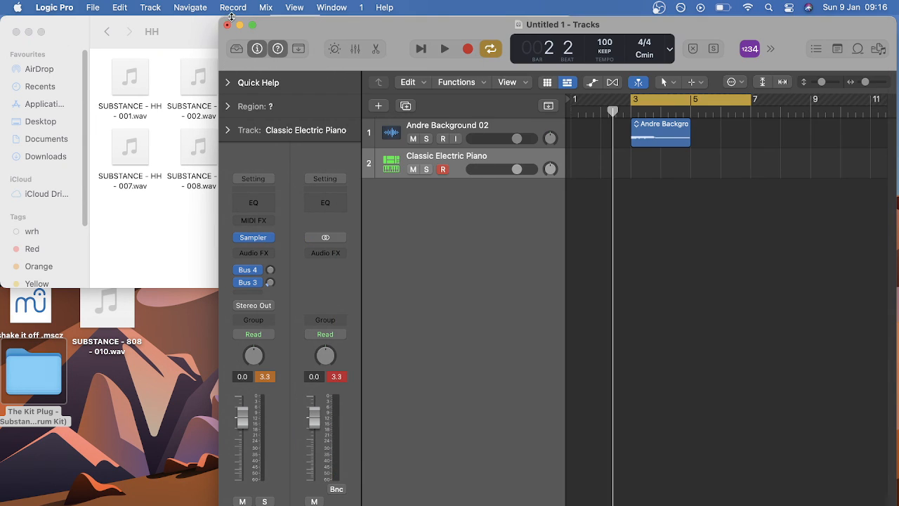